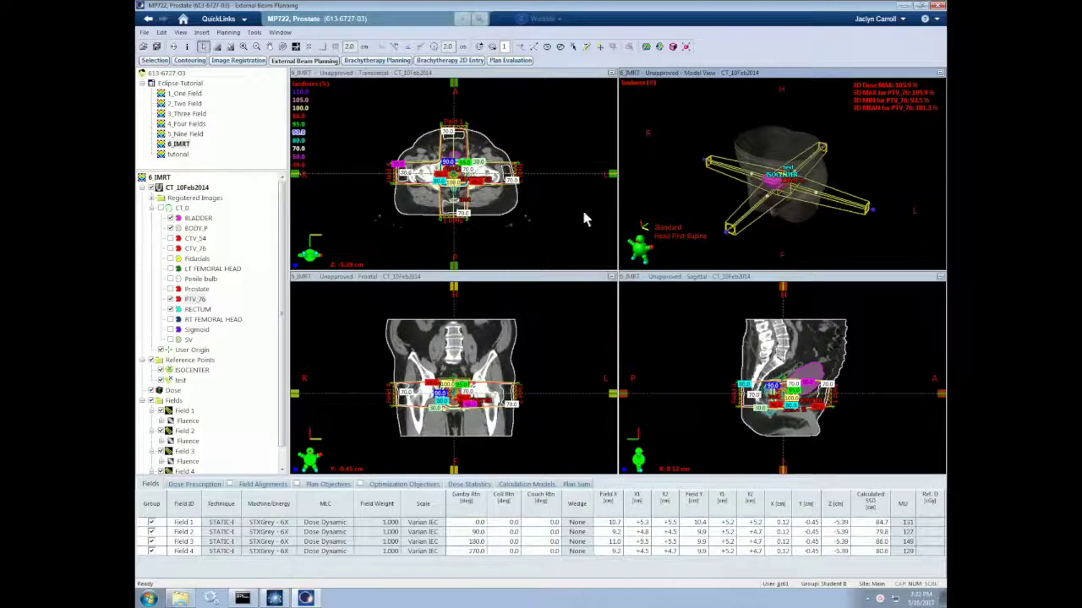
Step: Replace the 3D model pane with the Dose Volume Histogram and enlarge it to full size
{"action": "right_click", "coordinate": [648, 157]}
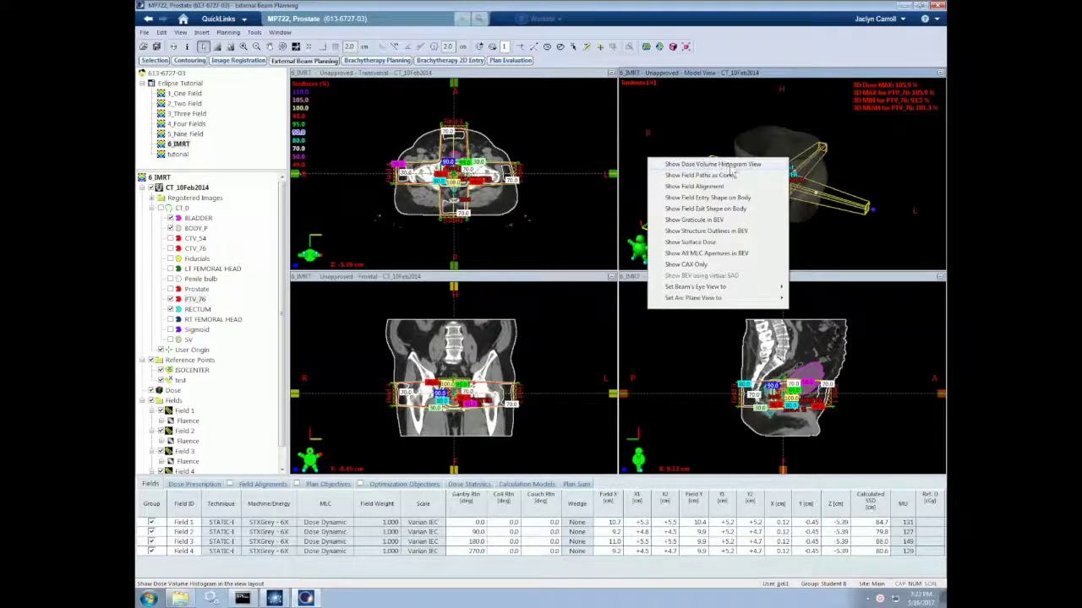
{"action": "left_click", "coordinate": [732, 169]}
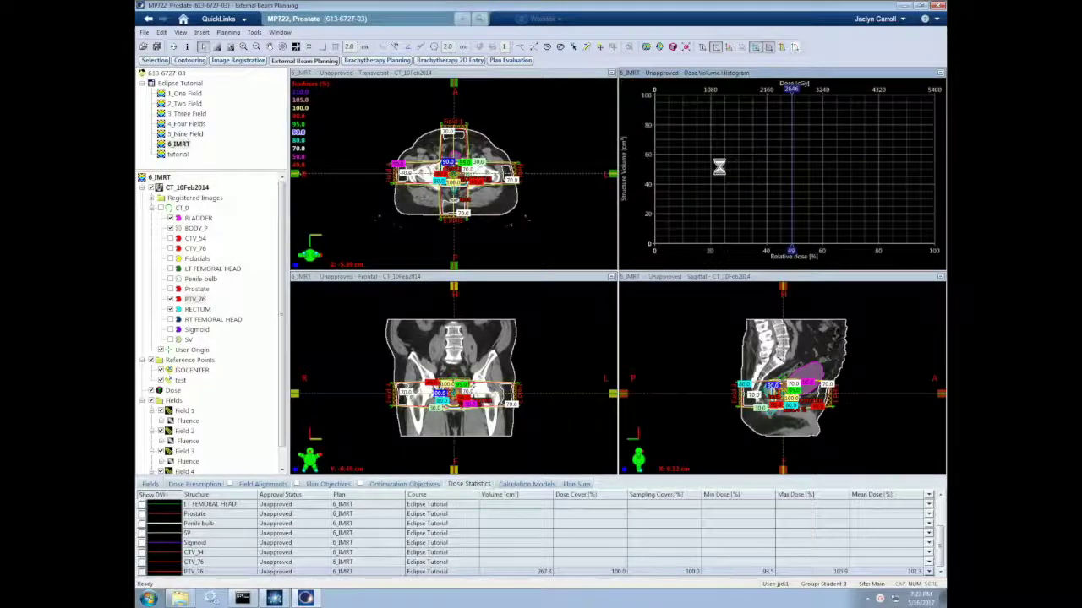
{"action": "double_click", "coordinate": [712, 75]}
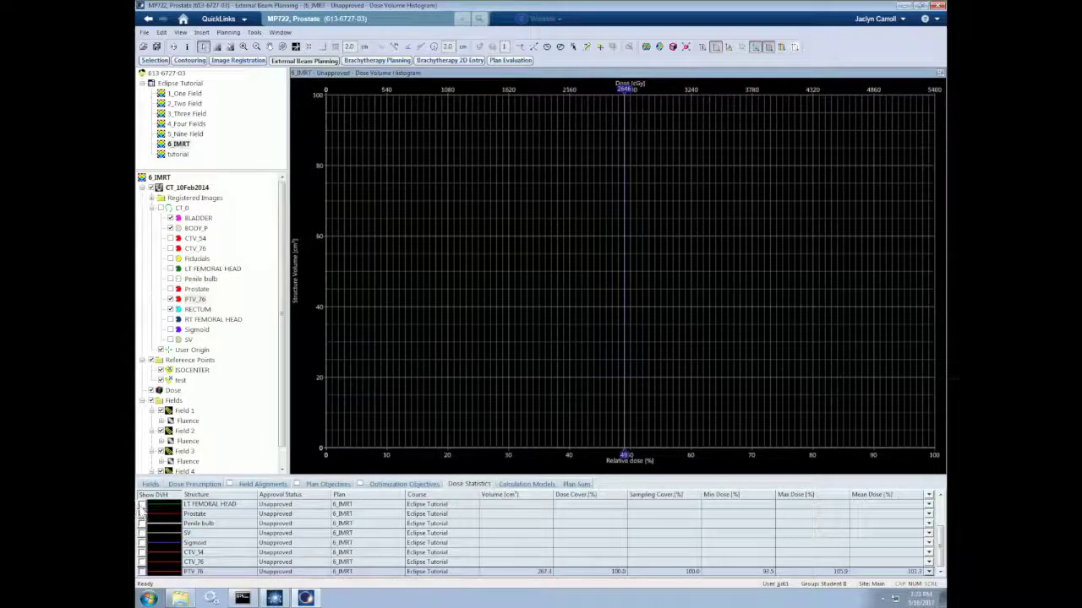
Step: Turn on the DVH curves for PTV_76, BLADDER and RECTUM
{"action": "left_click", "coordinate": [142, 572]}
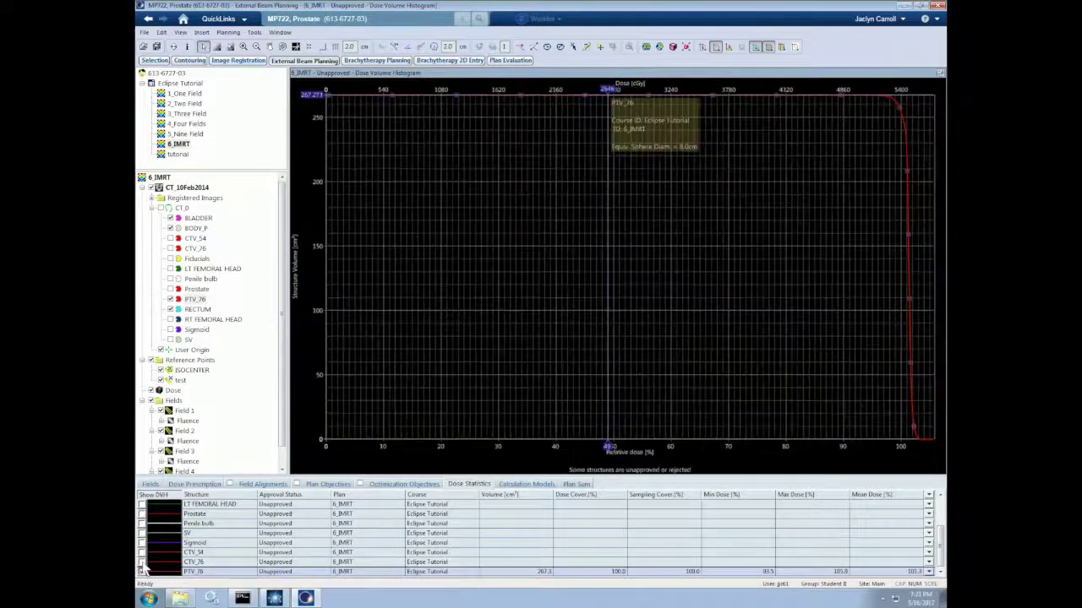
{"action": "scroll", "coordinate": [142, 572], "scroll_direction": "up", "scroll_amount": 3}
{"action": "left_click", "coordinate": [143, 514]}
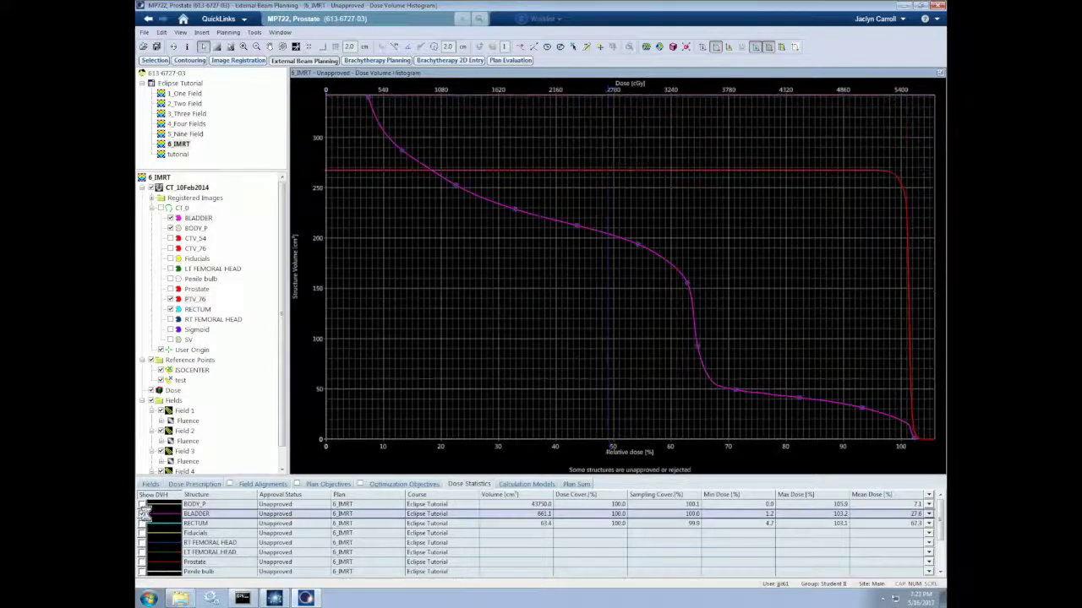
{"action": "left_click", "coordinate": [142, 524]}
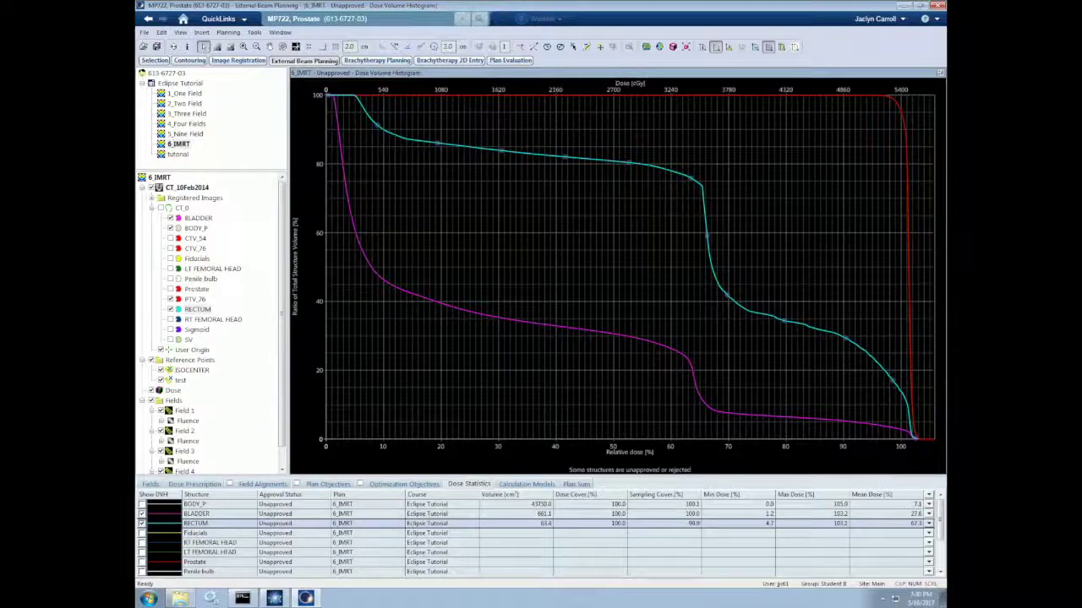
Step: Check the DVH options, show dose-level lines and try a white background before returning to black
{"action": "left_click", "coordinate": [702, 48]}
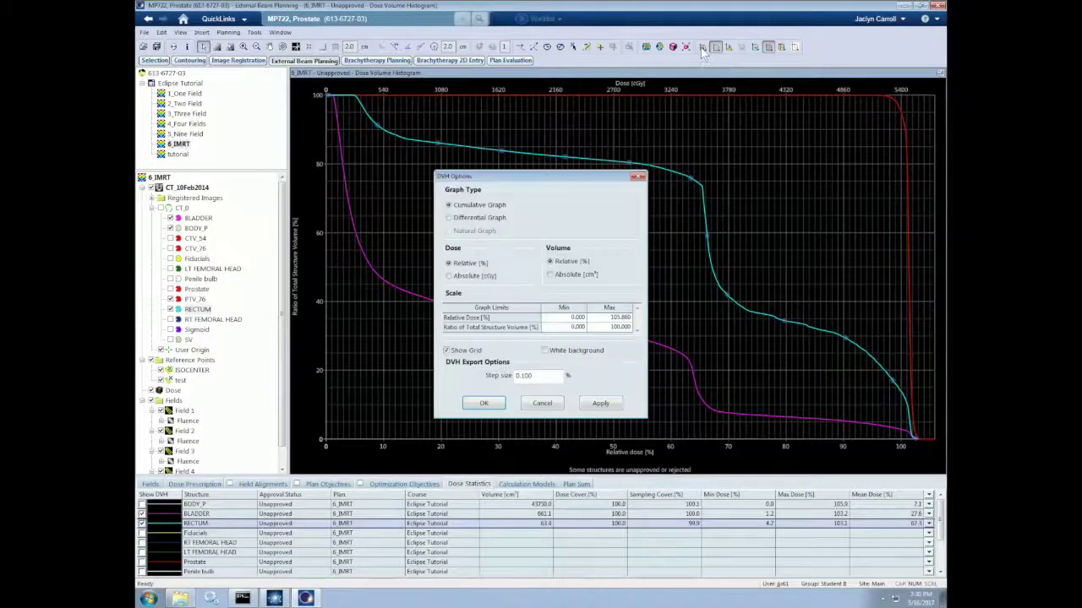
{"action": "left_click", "coordinate": [640, 177]}
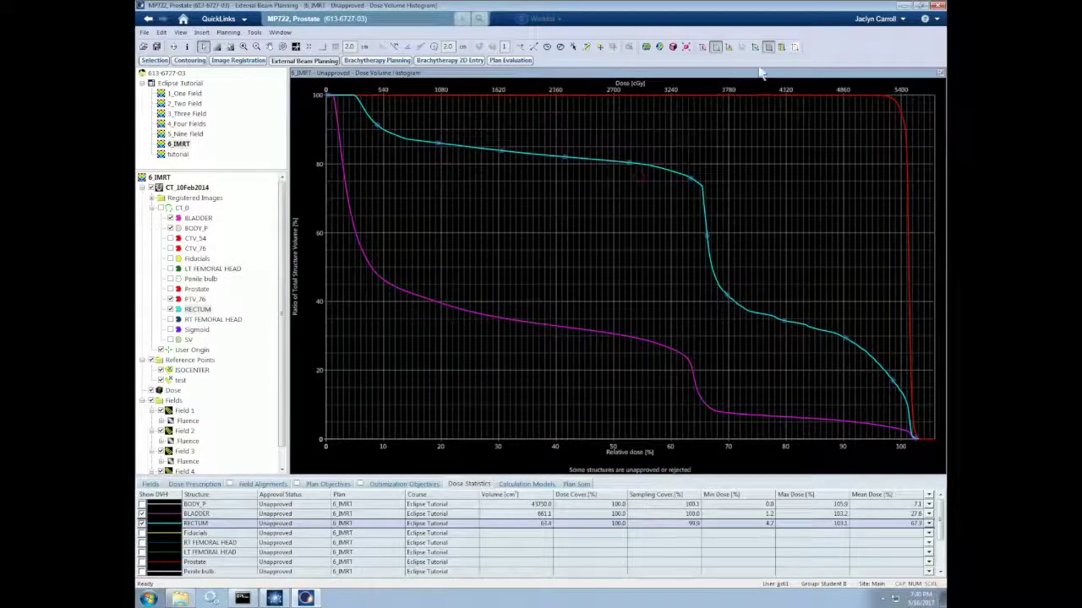
{"action": "left_click", "coordinate": [783, 48]}
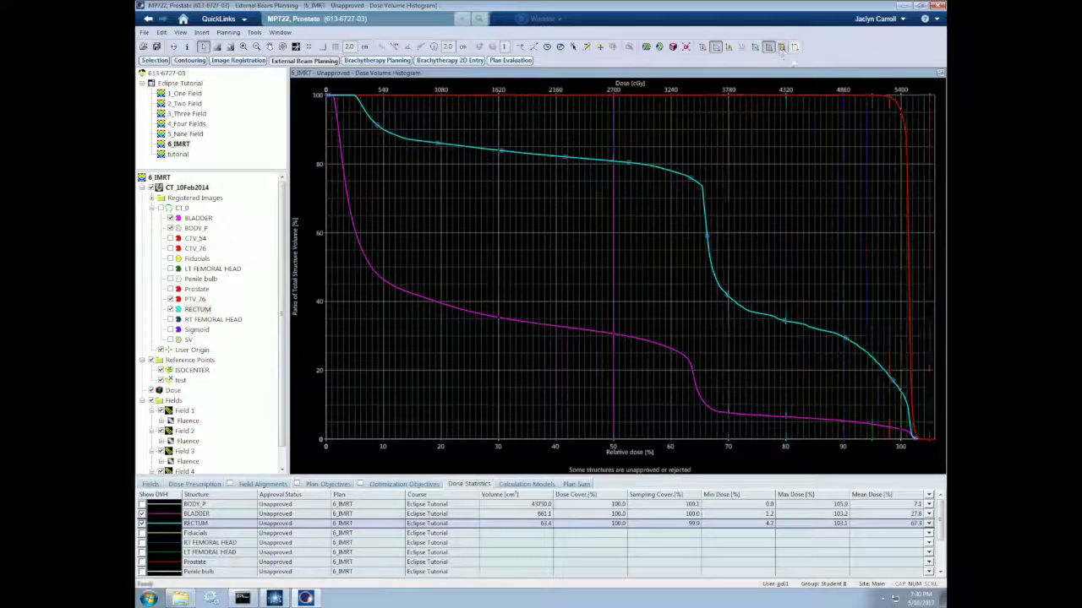
{"action": "left_click", "coordinate": [795, 48]}
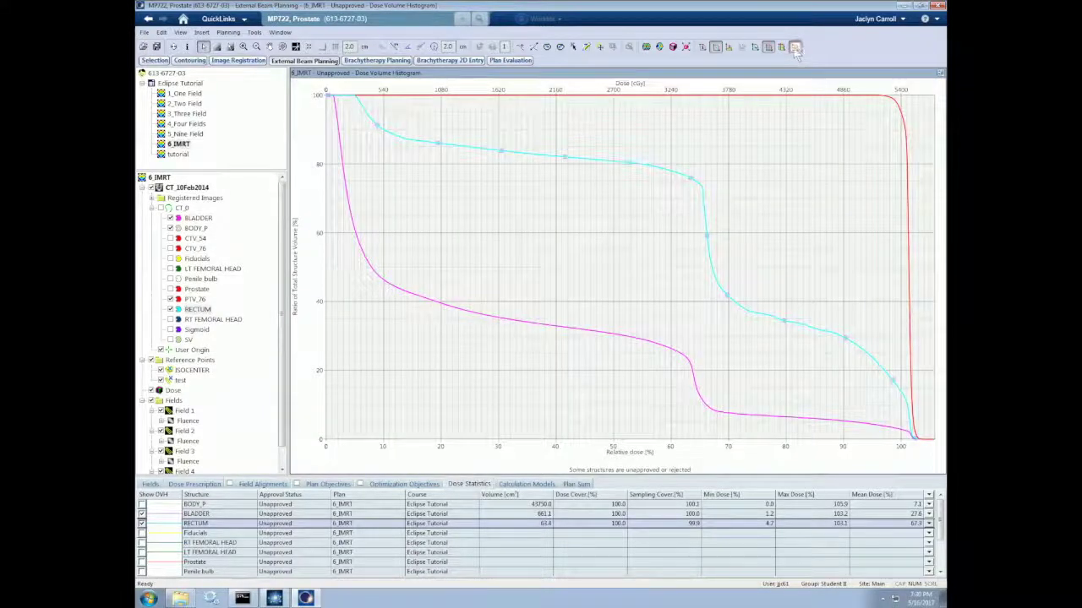
{"action": "left_click", "coordinate": [795, 48]}
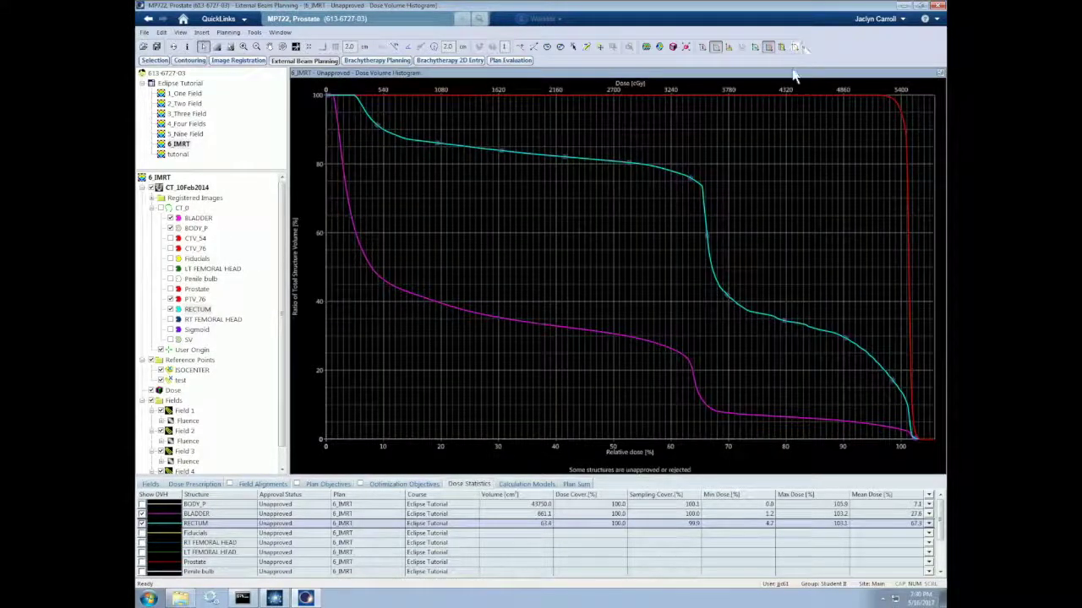
Step: Compare the differential and cumulative histograms, ending on the cumulative graph
{"action": "left_click", "coordinate": [730, 47]}
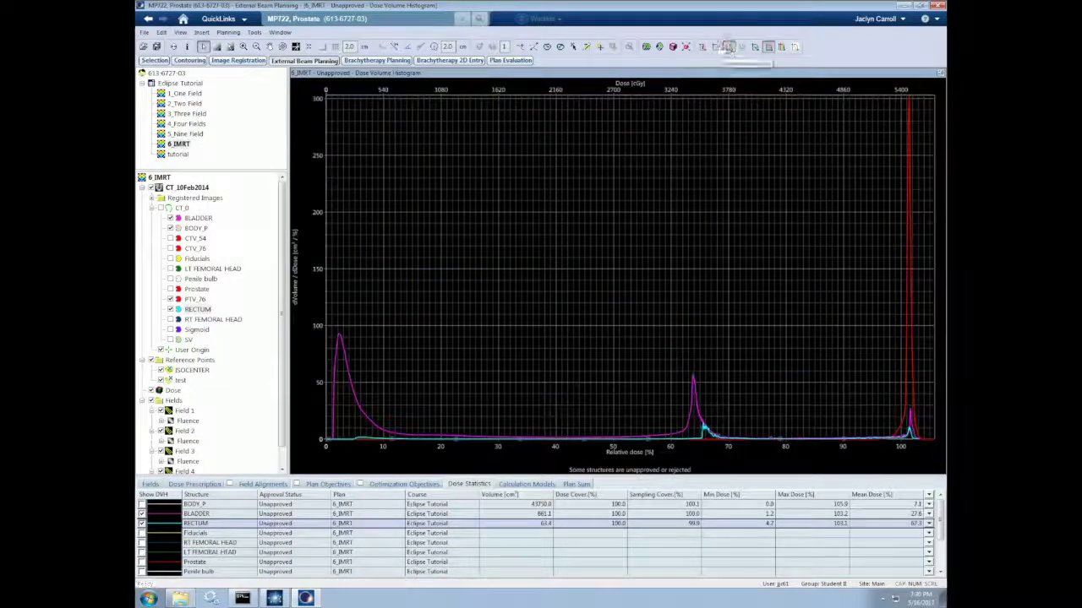
{"action": "left_click", "coordinate": [716, 48]}
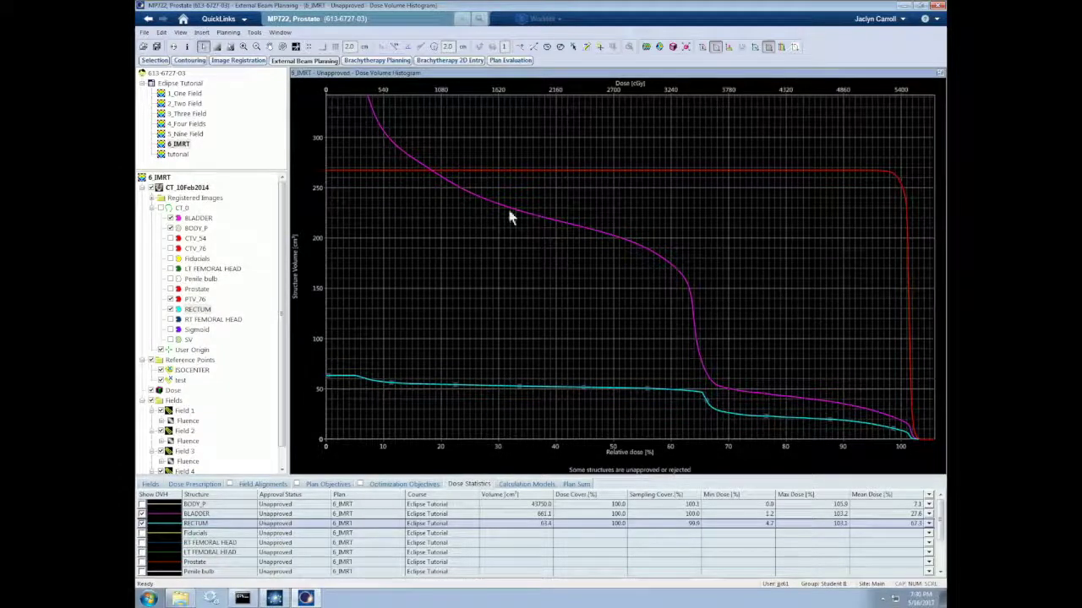
{"action": "left_click", "coordinate": [728, 47]}
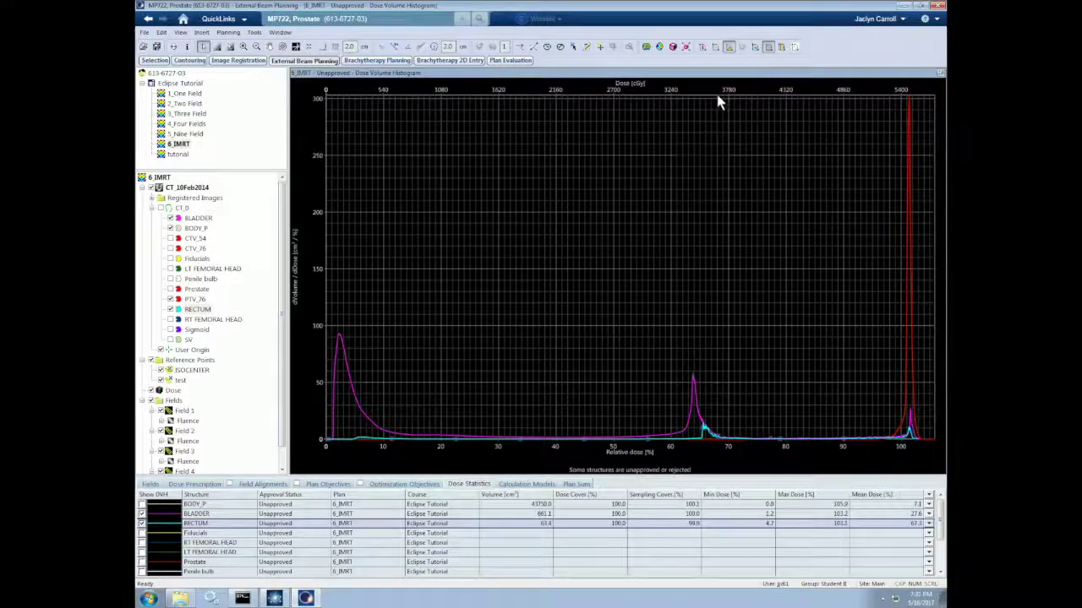
{"action": "left_click", "coordinate": [716, 47]}
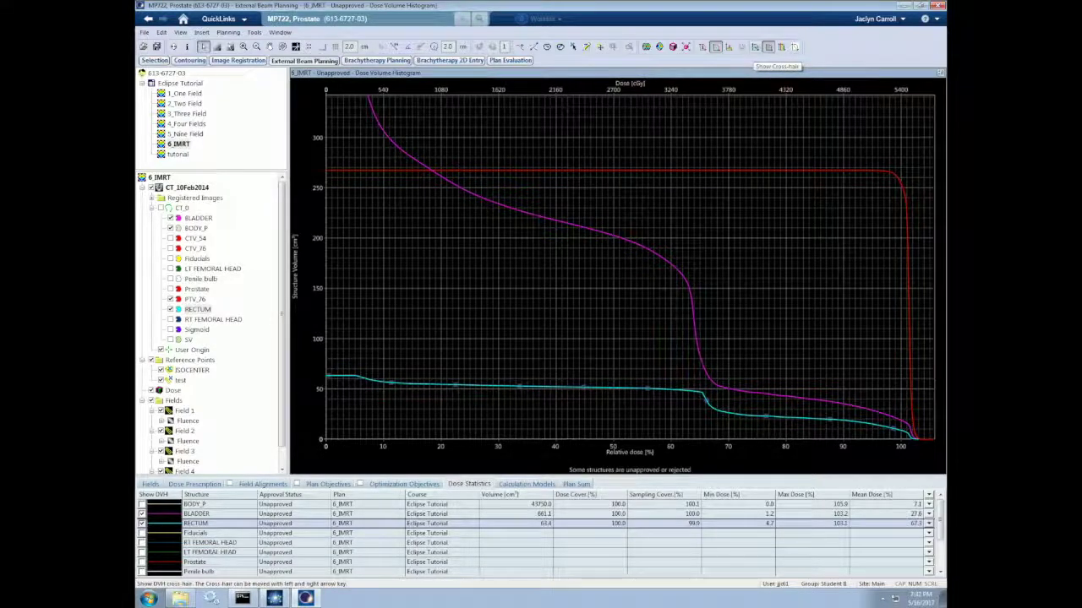
Step: Use the cross-hair to read the BLADDER curve at 3024 cGy, about 189 cm³
{"action": "left_click", "coordinate": [756, 49]}
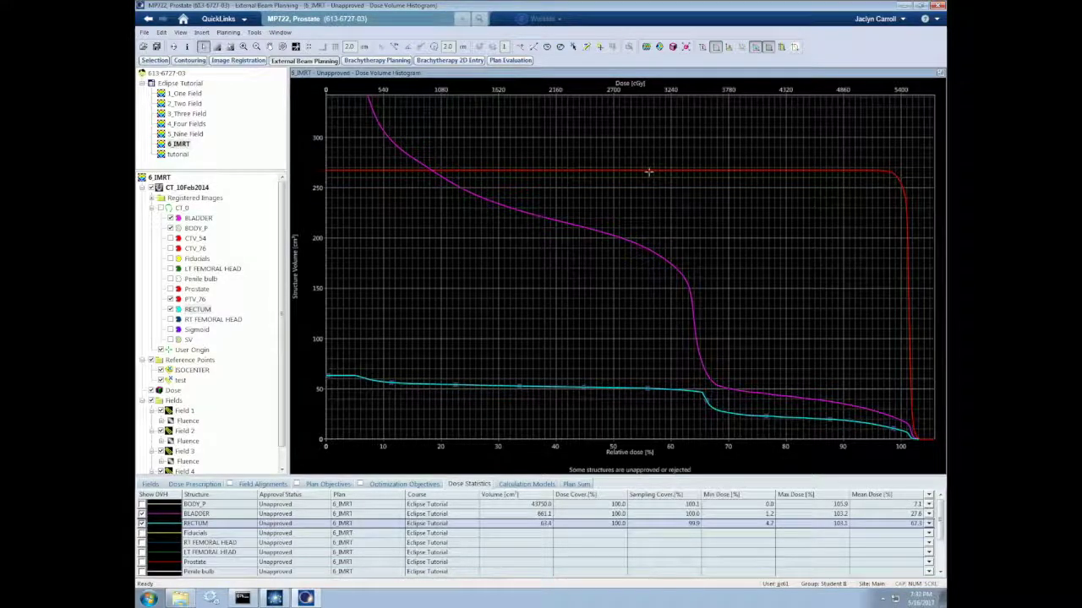
{"action": "left_click", "coordinate": [648, 171]}
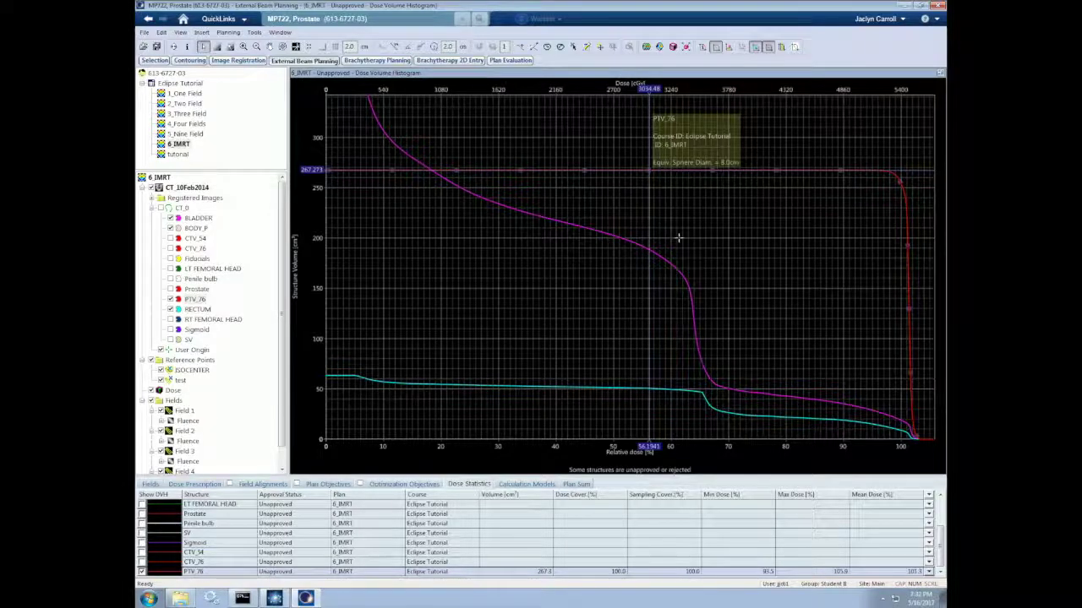
{"action": "key", "text": "Right"}
{"action": "key", "text": "Right"}
{"action": "key", "text": "Right"}
{"action": "key", "text": "Right"}
{"action": "key", "text": "Right"}
{"action": "key", "text": "Right"}
{"action": "key", "text": "Right"}
{"action": "key", "text": "Right"}
{"action": "key", "text": "Right"}
{"action": "key", "text": "Right"}
{"action": "key", "text": "Right"}
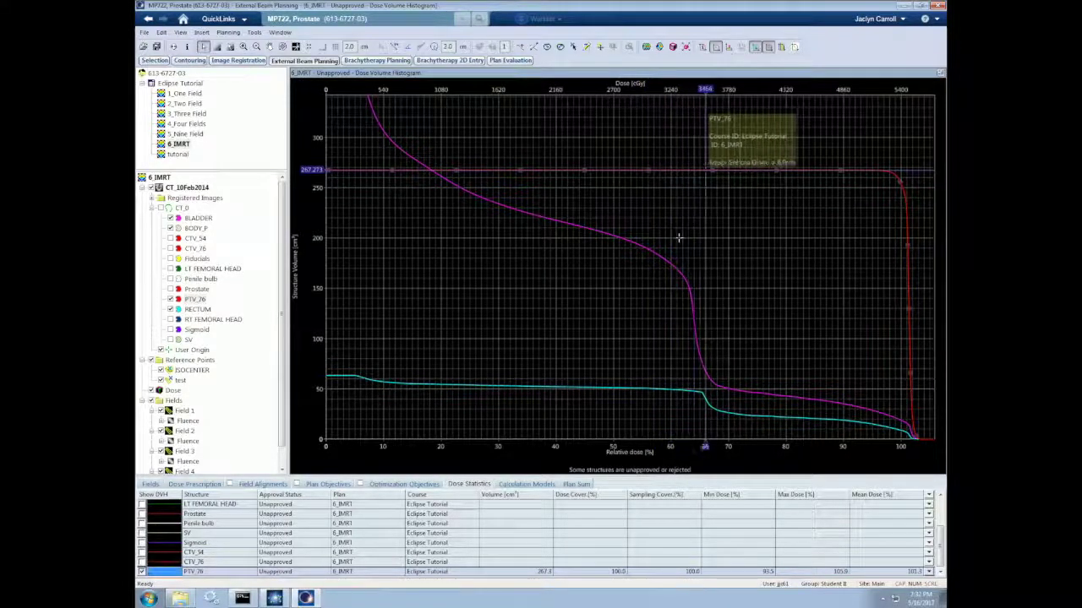
{"action": "left_click", "coordinate": [646, 252]}
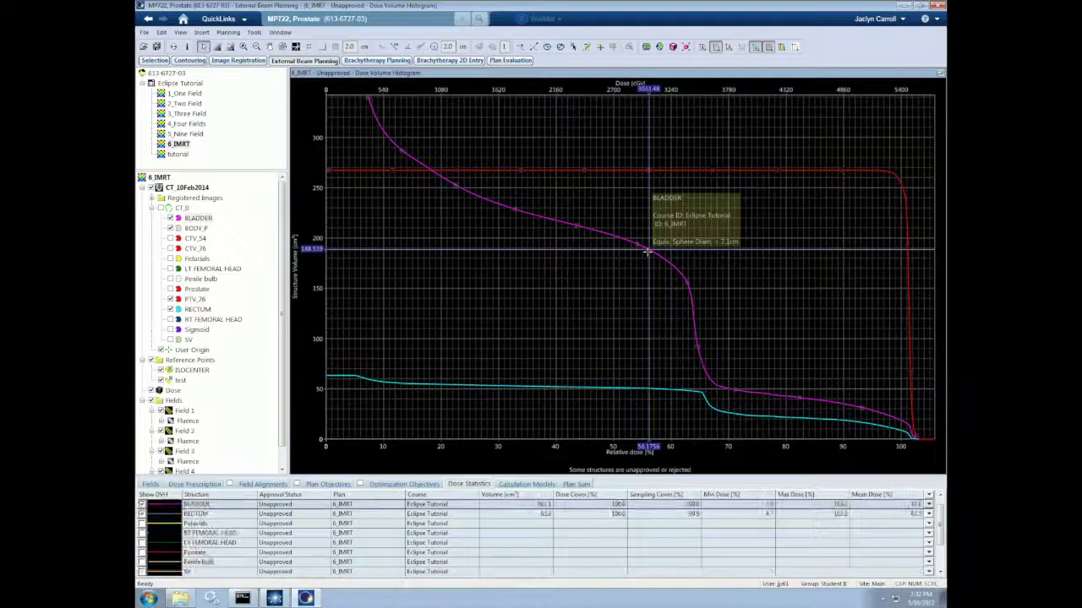
{"action": "key", "text": "Right"}
{"action": "key", "text": "Right"}
{"action": "key", "text": "Right"}
{"action": "key", "text": "Right"}
{"action": "key", "text": "Right"}
{"action": "left_click", "coordinate": [647, 252]}
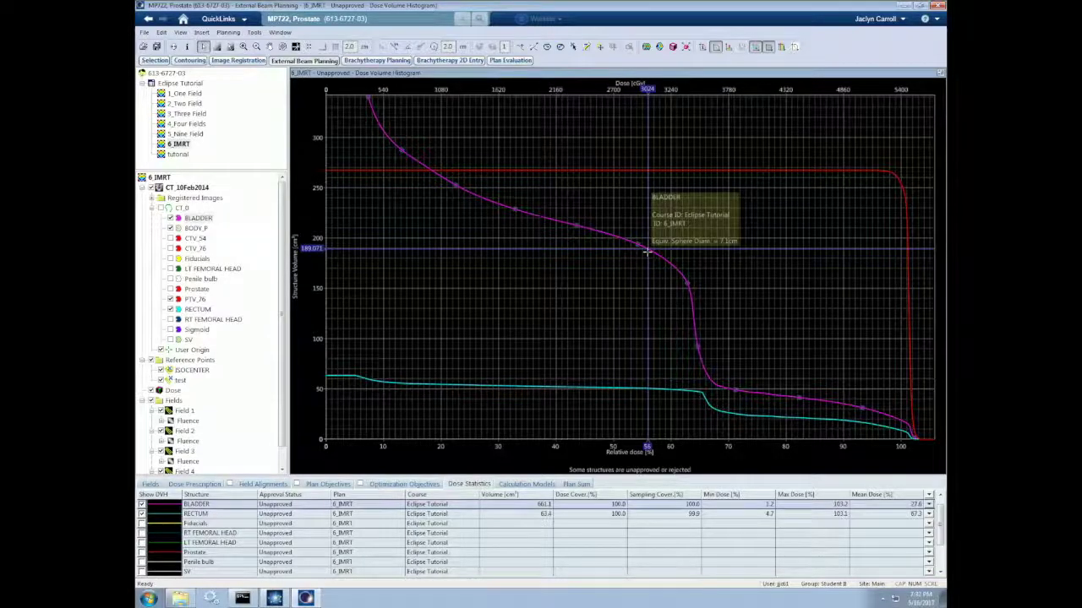
Step: Set the DVH to relative volume percent against absolute dose in cGy
{"action": "right_click", "coordinate": [311, 177]}
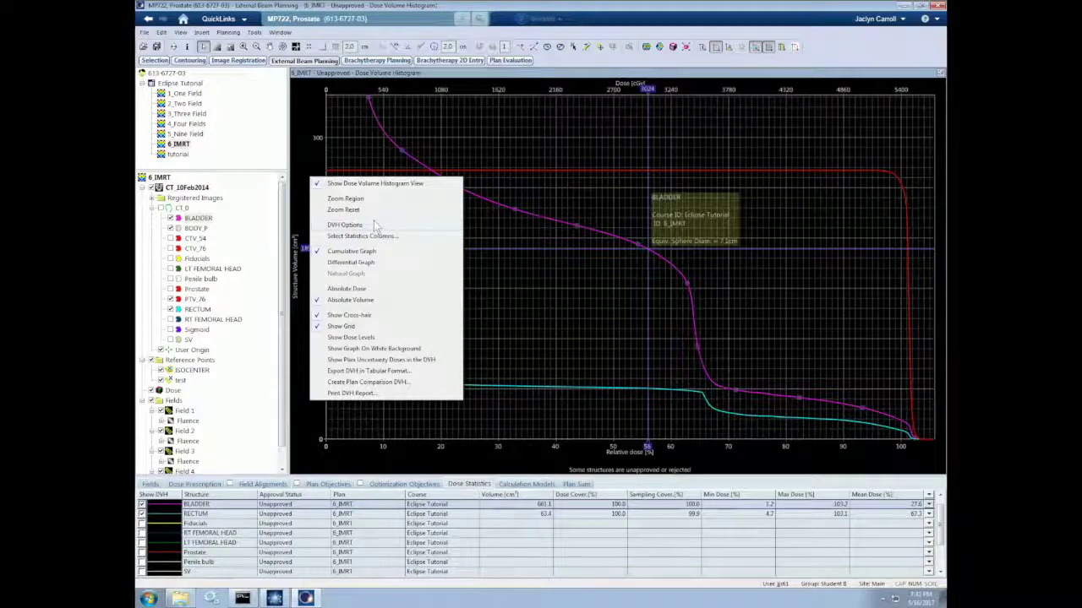
{"action": "left_click", "coordinate": [350, 289]}
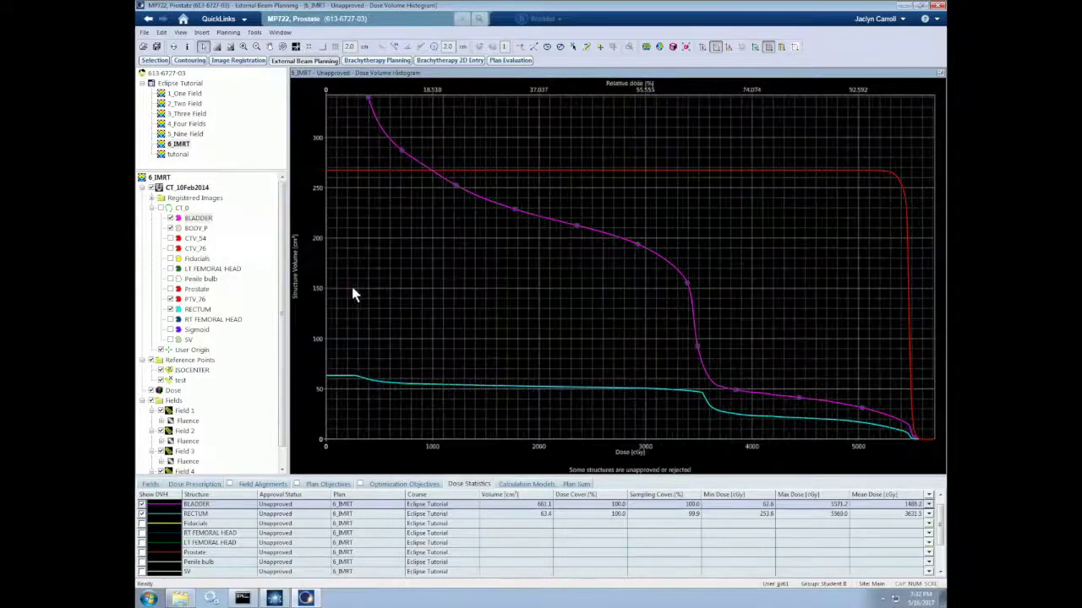
{"action": "right_click", "coordinate": [316, 257]}
{"action": "left_click", "coordinate": [350, 367]}
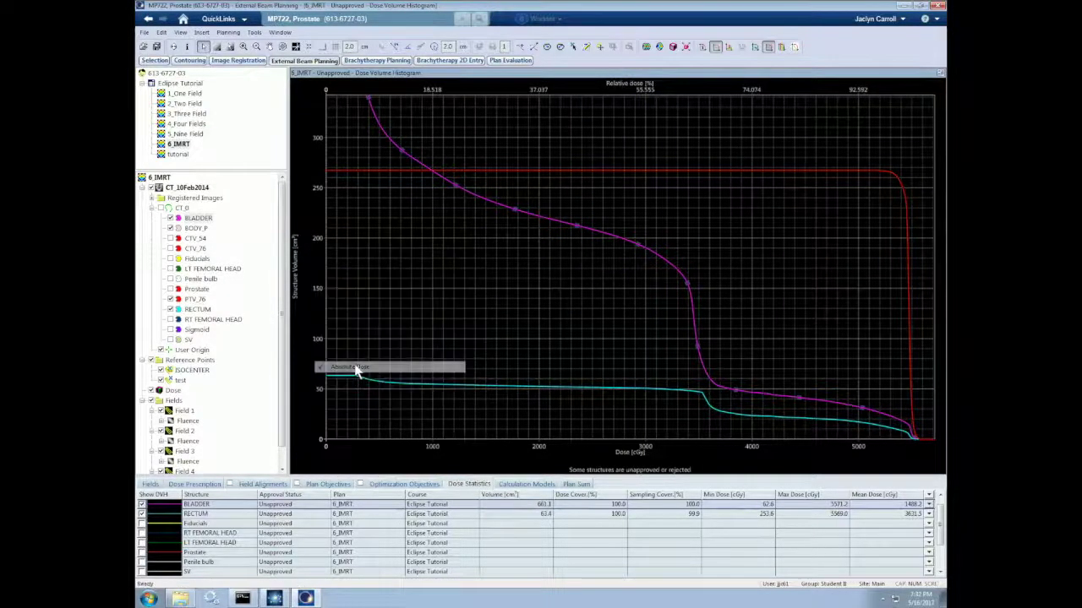
{"action": "right_click", "coordinate": [312, 220]}
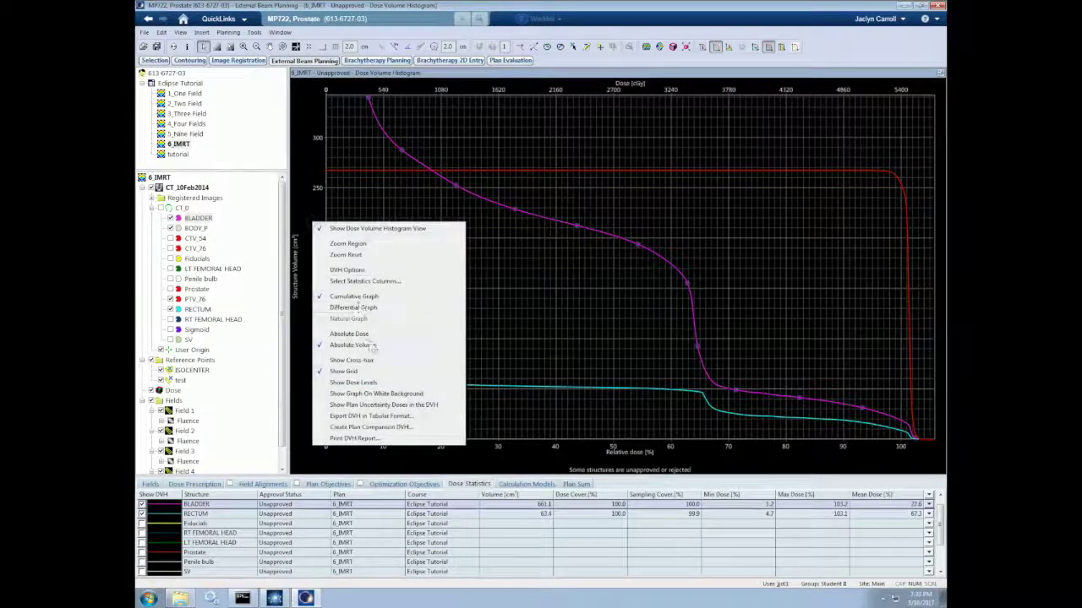
{"action": "left_click", "coordinate": [368, 345]}
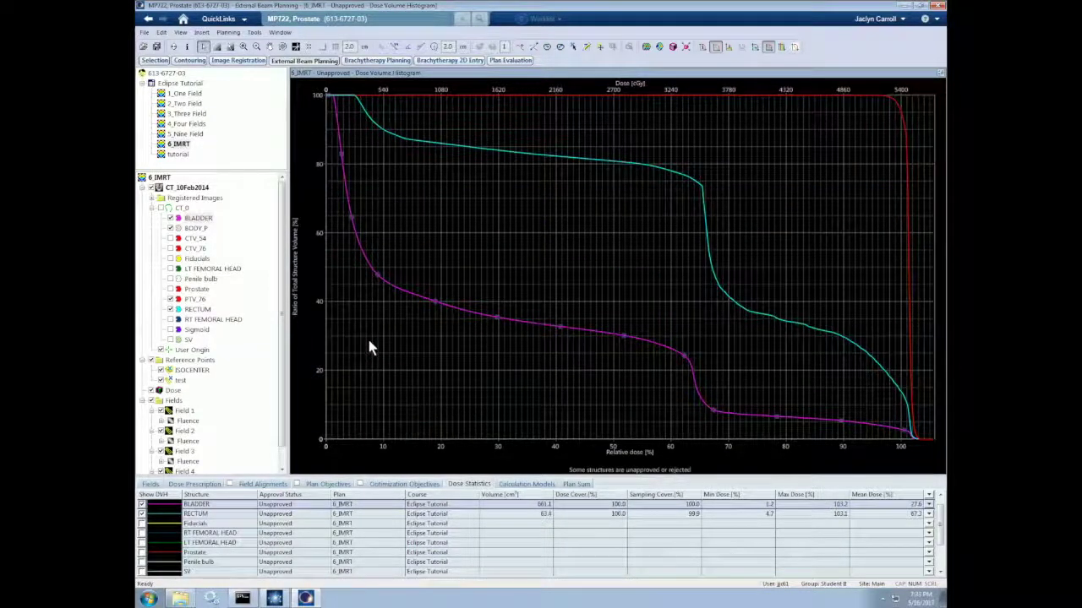
{"action": "right_click", "coordinate": [317, 258]}
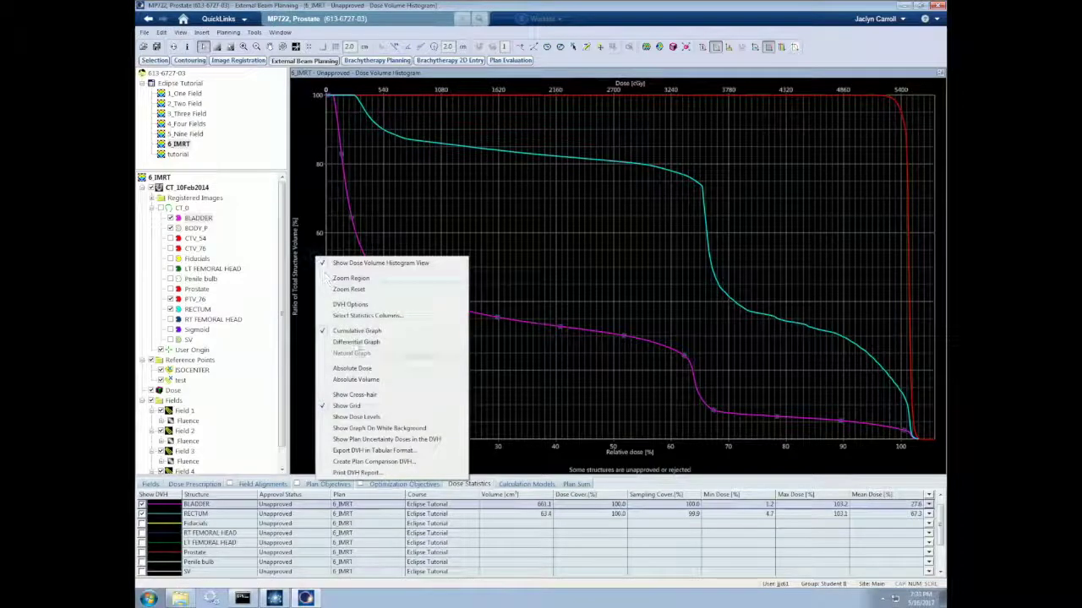
{"action": "left_click", "coordinate": [371, 369]}
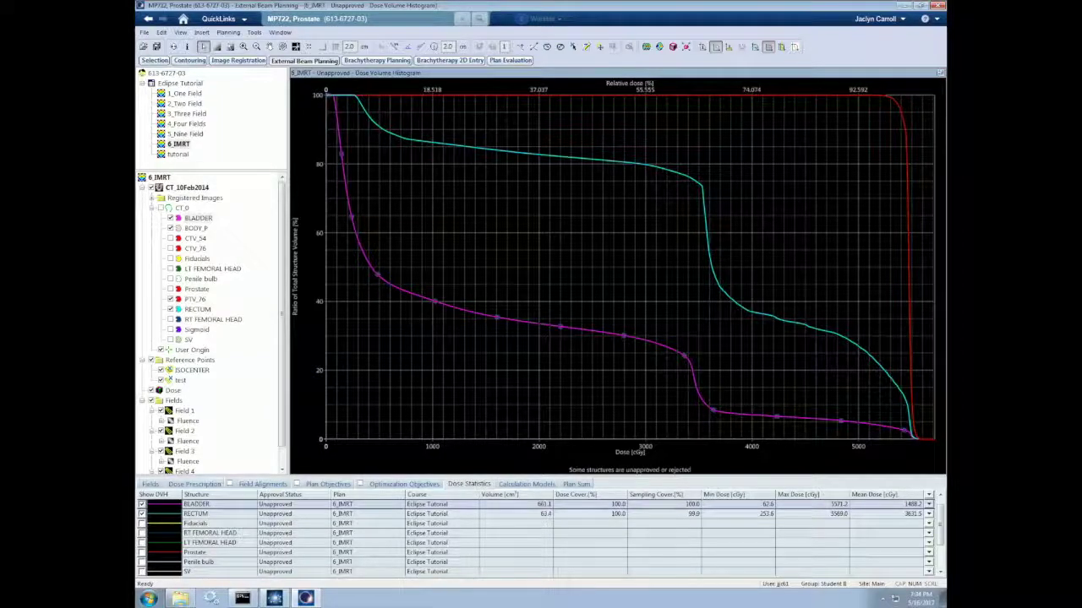
{"action": "left_click", "coordinate": [929, 505]}
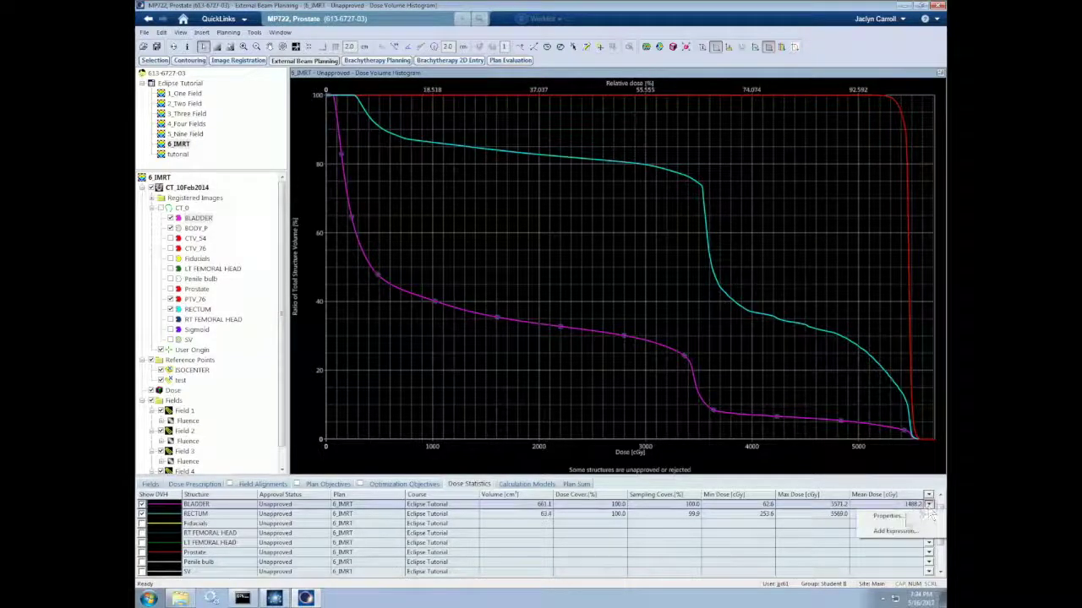
Step: Create the structure expression PTV_76 SUB BLADDER, swapping out an accidental RECTUM entry
{"action": "left_click", "coordinate": [900, 532]}
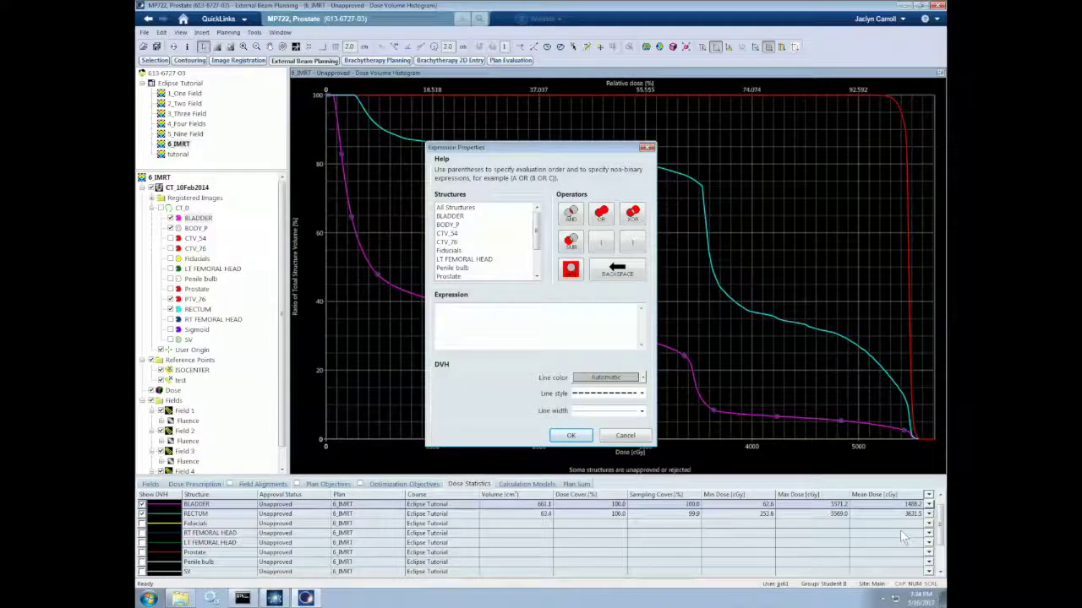
{"action": "scroll", "coordinate": [529, 231], "scroll_direction": "down", "scroll_amount": 2}
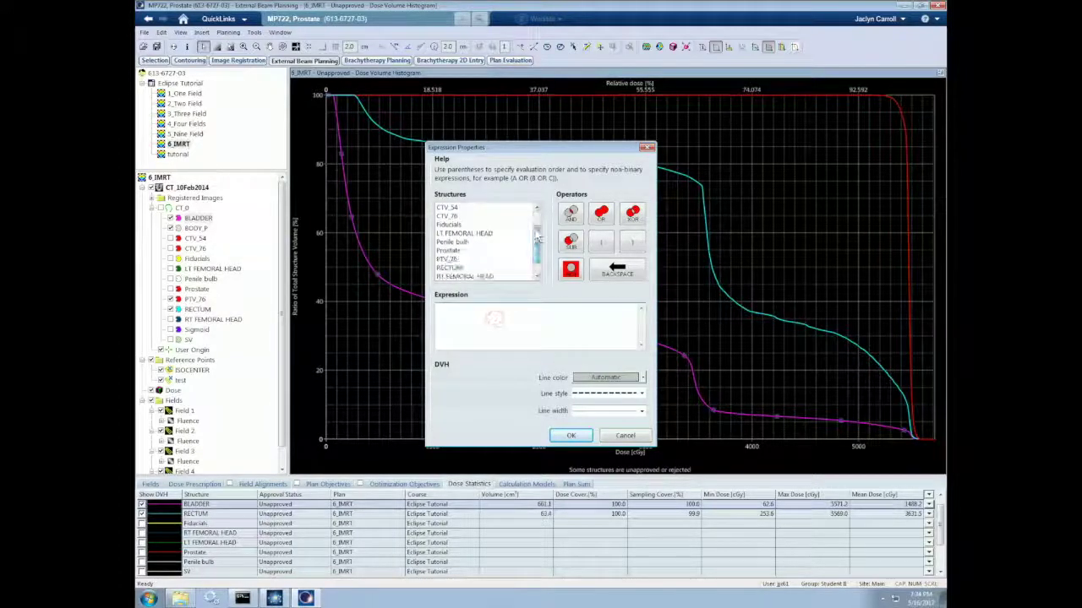
{"action": "double_click", "coordinate": [451, 243]}
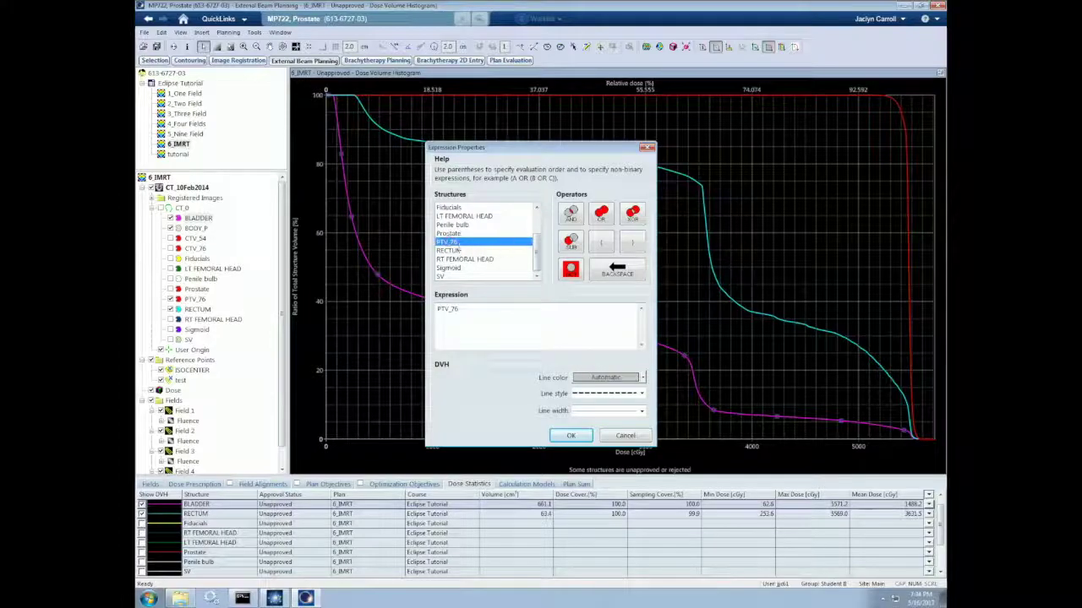
{"action": "left_click", "coordinate": [570, 243]}
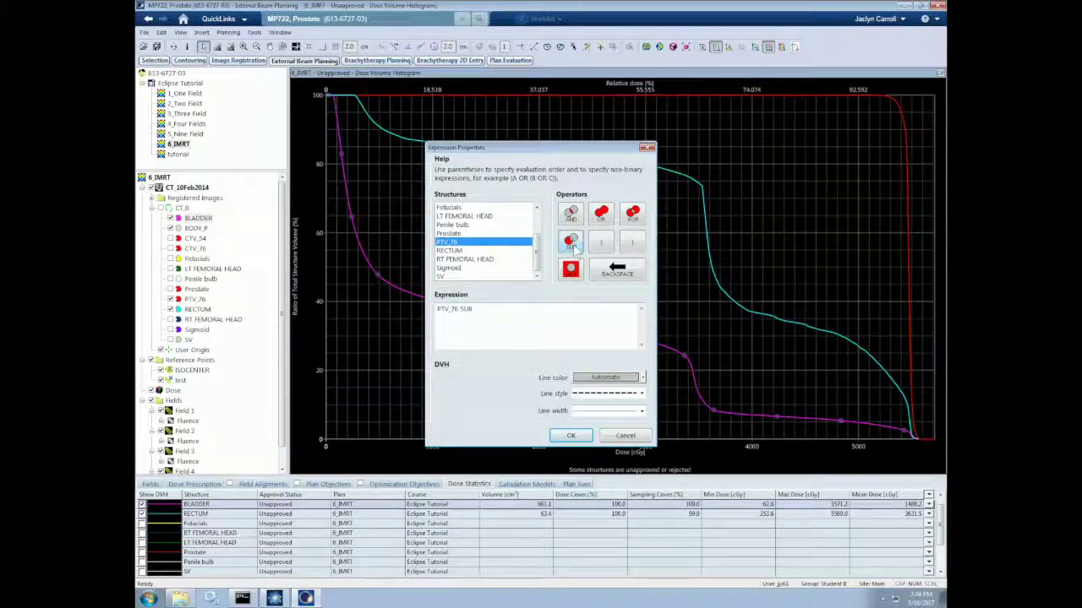
{"action": "double_click", "coordinate": [529, 251]}
{"action": "scroll", "coordinate": [539, 246], "scroll_direction": "up", "scroll_amount": 1}
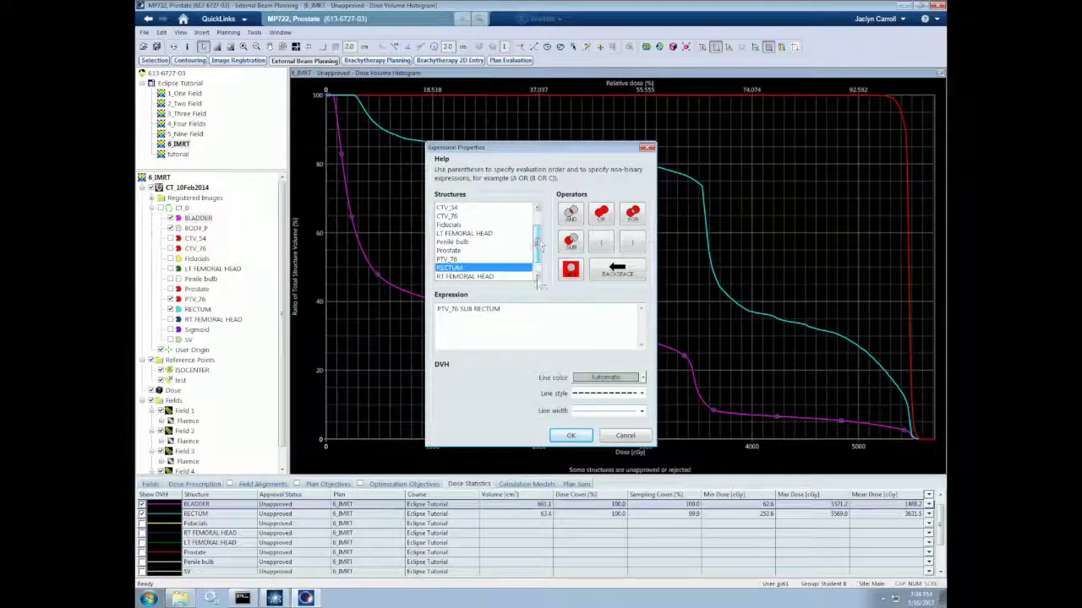
{"action": "left_click", "coordinate": [607, 273]}
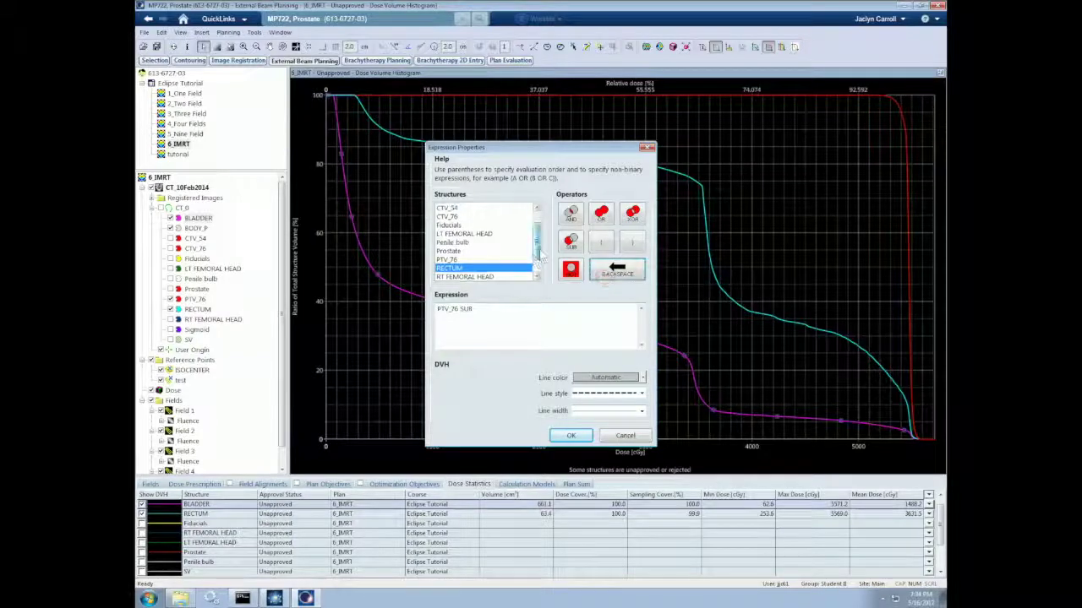
{"action": "scroll", "coordinate": [507, 245], "scroll_direction": "up", "scroll_amount": 2}
{"action": "double_click", "coordinate": [480, 218]}
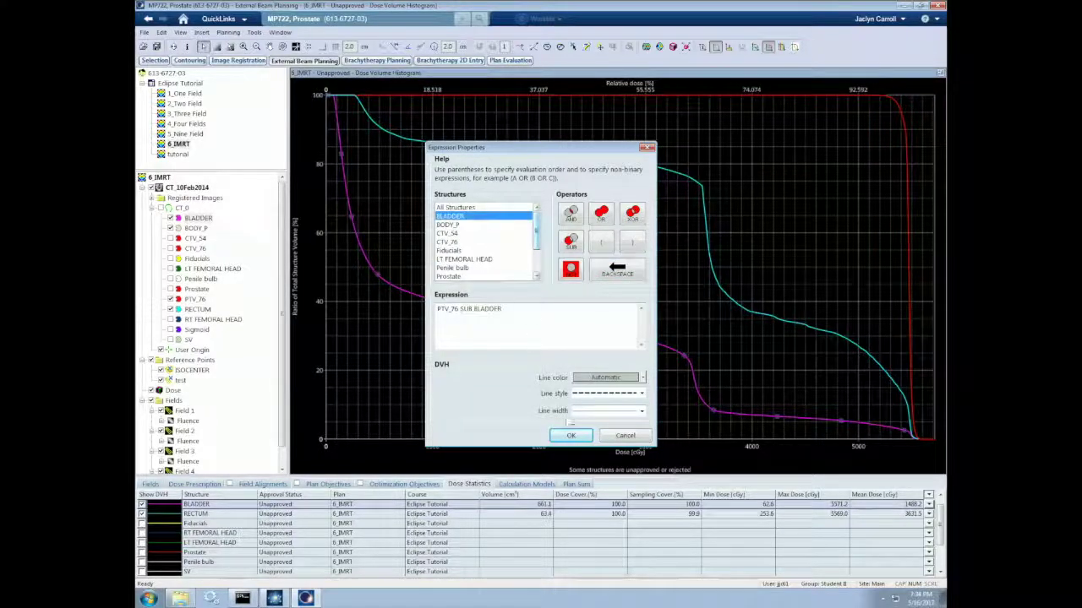
{"action": "left_click", "coordinate": [572, 436]}
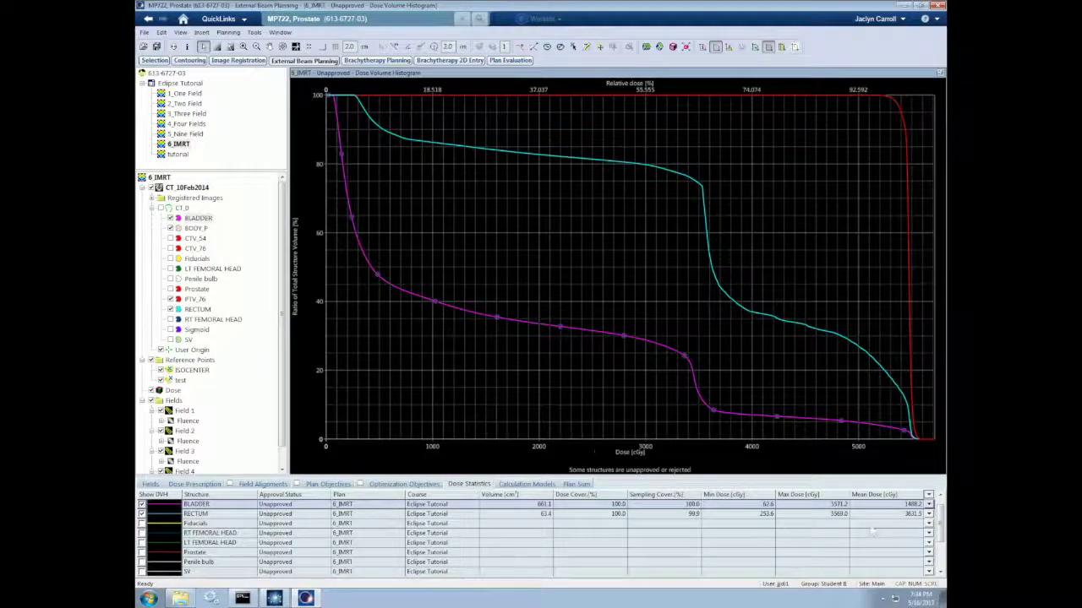
{"action": "scroll", "coordinate": [938, 541], "scroll_direction": "down", "scroll_amount": 3}
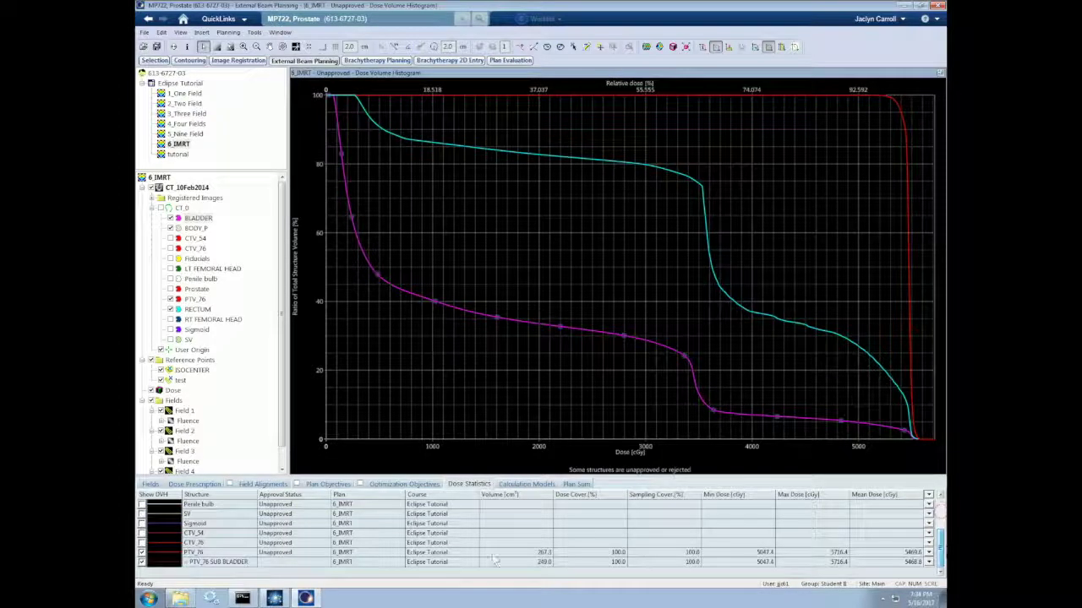
Step: Select the PTV_76 SUB BLADDER row and overlay the 4_Four Fields plan as a comparison DVH
{"action": "left_click", "coordinate": [142, 564]}
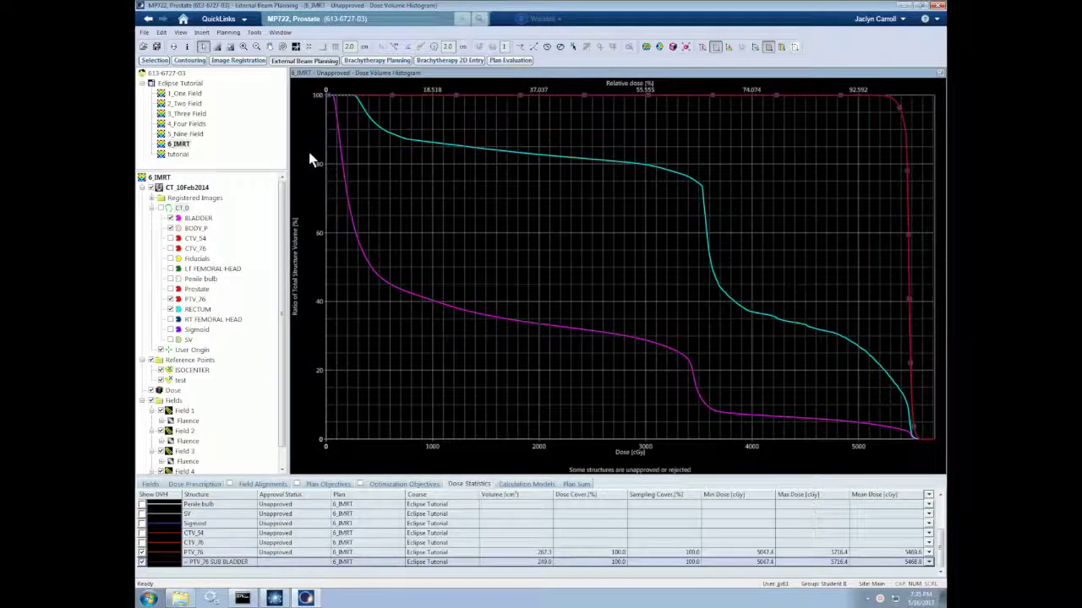
{"action": "double_click", "coordinate": [186, 124]}
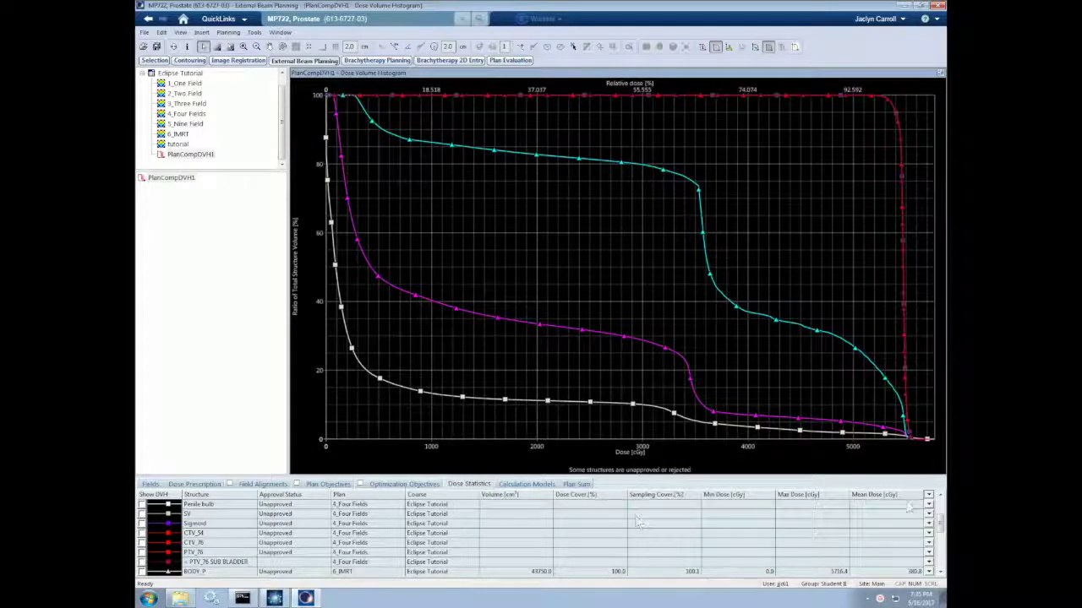
{"action": "scroll", "coordinate": [940, 526], "scroll_direction": "down", "scroll_amount": 3}
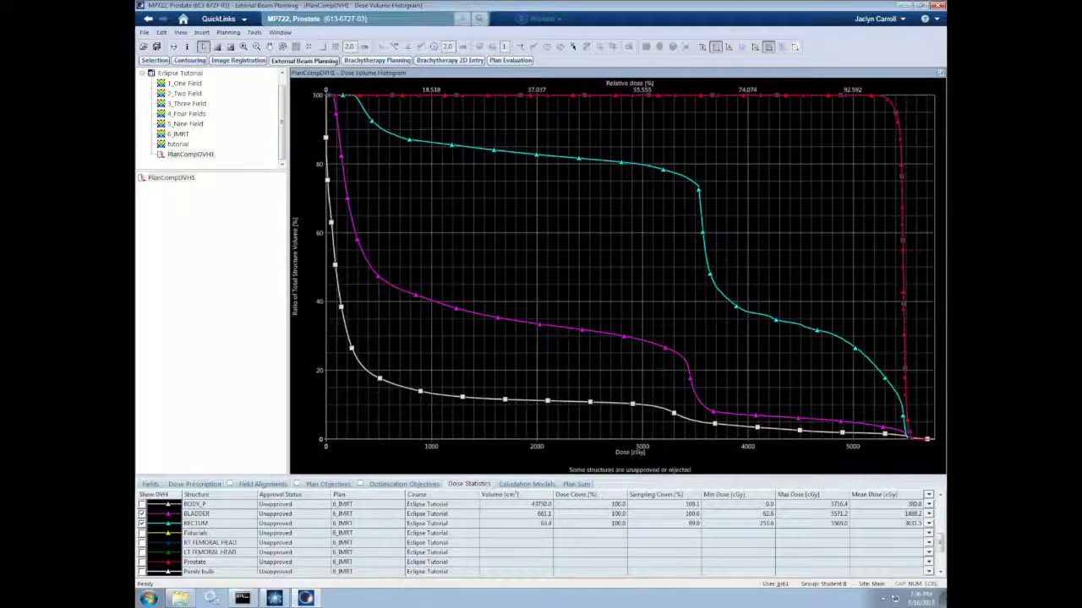
{"action": "right_click", "coordinate": [303, 153]}
Step: Hide the Dose Volume Histogram view to bring back the four-pane image layout
{"action": "left_click", "coordinate": [320, 157]}
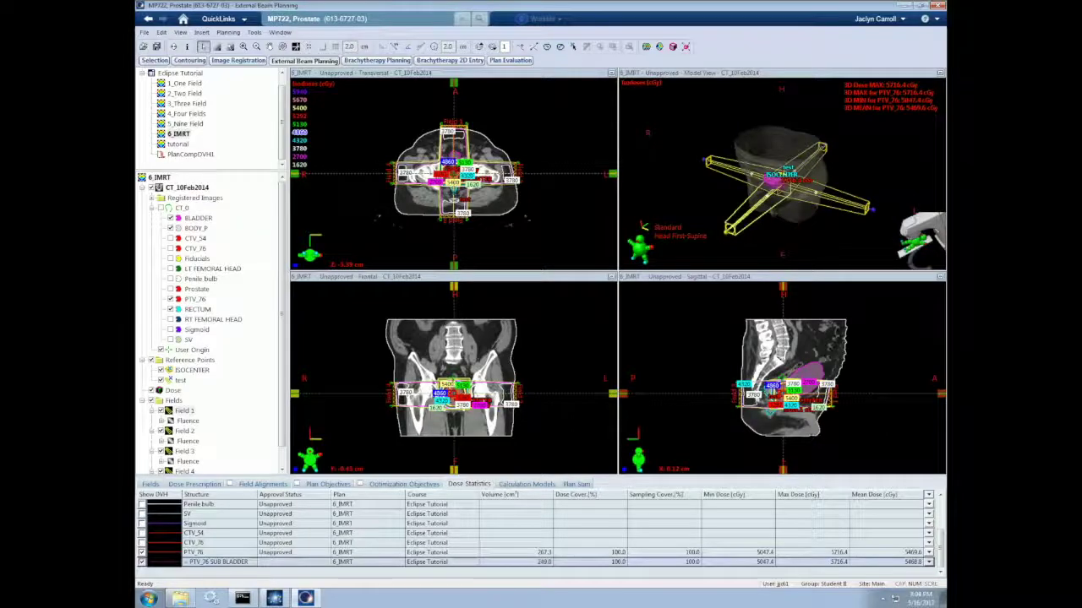
{"action": "right_click", "coordinate": [187, 421]}
Step: Open Field 1's fluence in the Fluence Editor and pick a transmission value from the map
{"action": "left_click", "coordinate": [216, 424]}
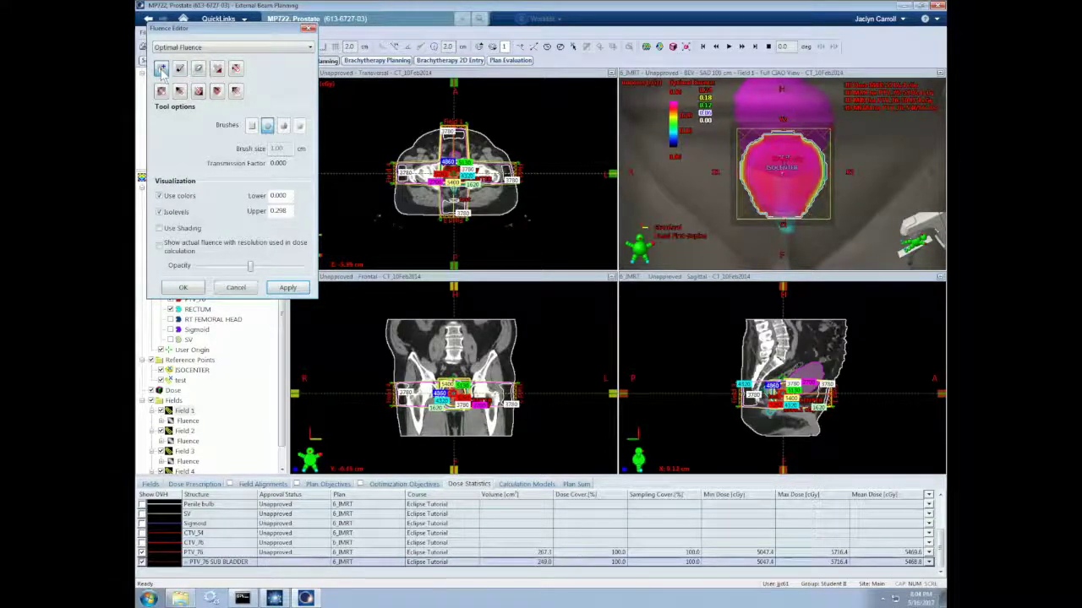
{"action": "left_click", "coordinate": [161, 69]}
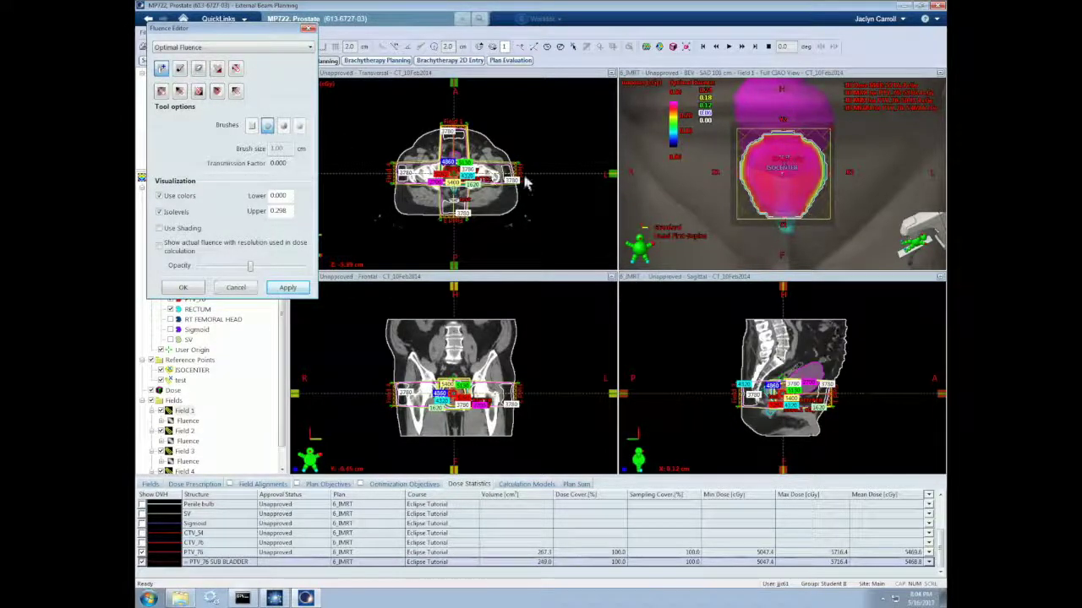
{"action": "left_click", "coordinate": [761, 150]}
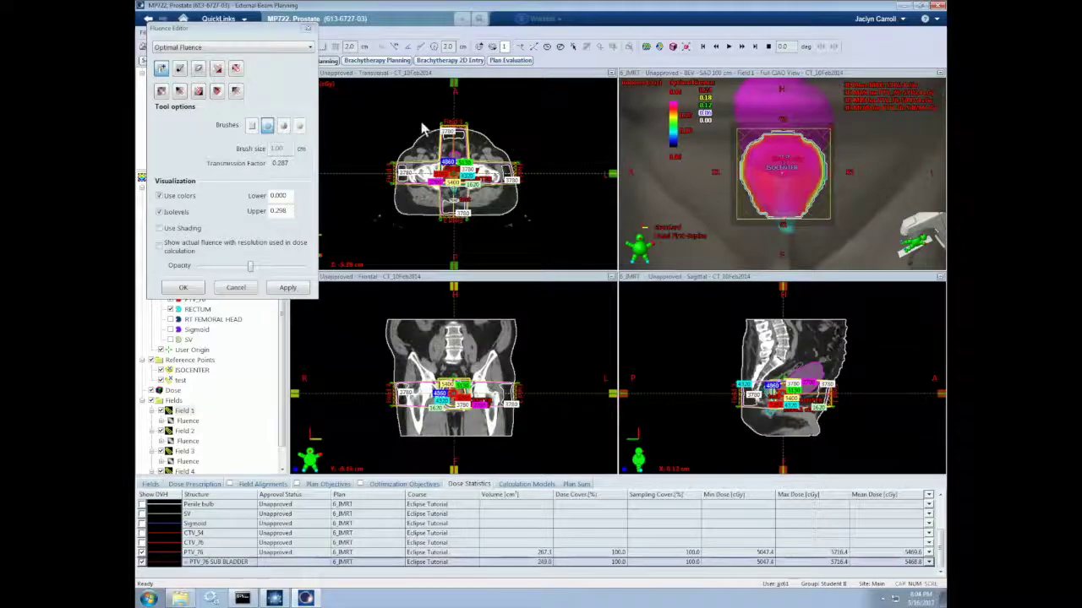
Step: Brush-paint fluence along the field's left edge in the BEV, then cancel without applying
{"action": "left_click", "coordinate": [179, 69]}
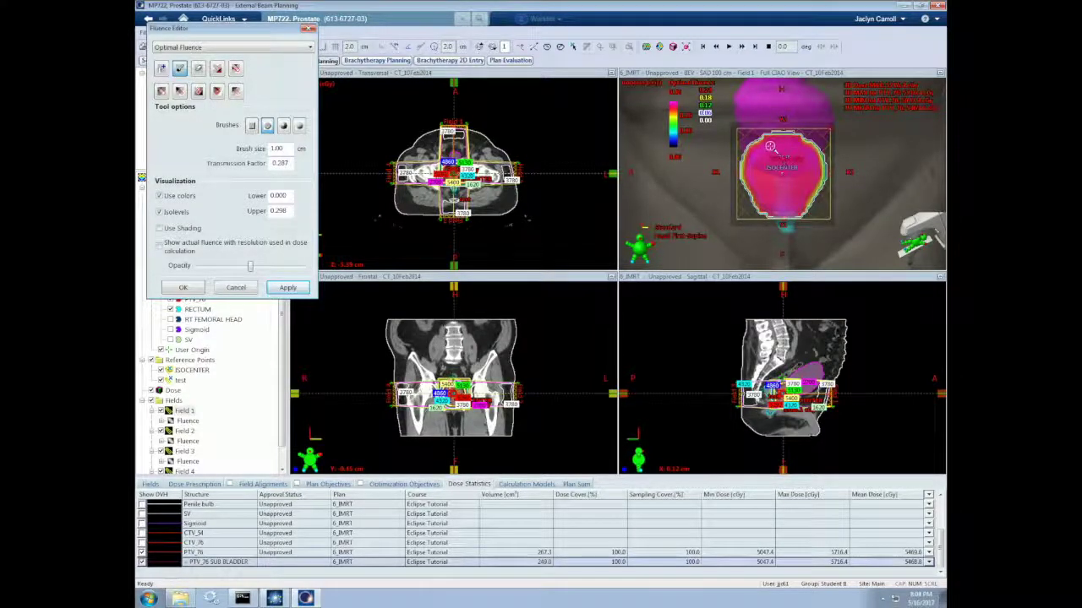
{"action": "left_click", "coordinate": [770, 147]}
{"action": "mouse_move", "coordinate": [745, 150]}
{"action": "left_mouse_down"}
{"action": "mouse_move", "coordinate": [749, 208]}
{"action": "mouse_move", "coordinate": [790, 218]}
{"action": "mouse_move", "coordinate": [816, 203]}
{"action": "mouse_move", "coordinate": [824, 157]}
{"action": "mouse_move", "coordinate": [796, 135]}
{"action": "mouse_move", "coordinate": [749, 144]}
{"action": "mouse_move", "coordinate": [771, 133]}
{"action": "mouse_move", "coordinate": [799, 137]}
{"action": "mouse_move", "coordinate": [826, 165]}
{"action": "mouse_move", "coordinate": [830, 198]}
{"action": "mouse_move", "coordinate": [810, 217]}
{"action": "mouse_move", "coordinate": [752, 218]}
{"action": "mouse_move", "coordinate": [740, 196]}
{"action": "mouse_move", "coordinate": [742, 157]}
{"action": "left_mouse_up"}
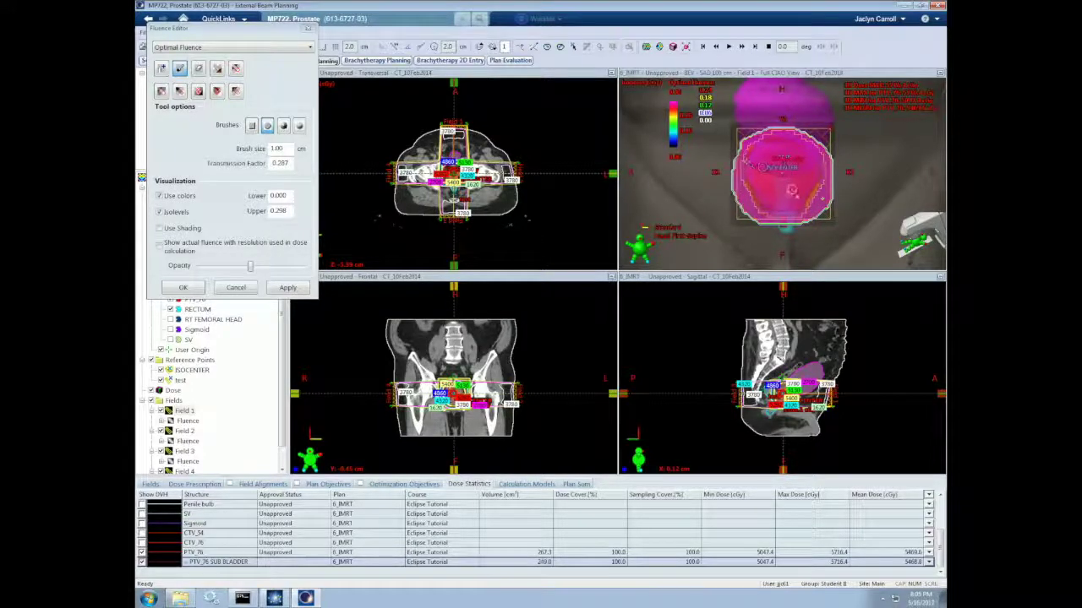
{"action": "left_click", "coordinate": [237, 290]}
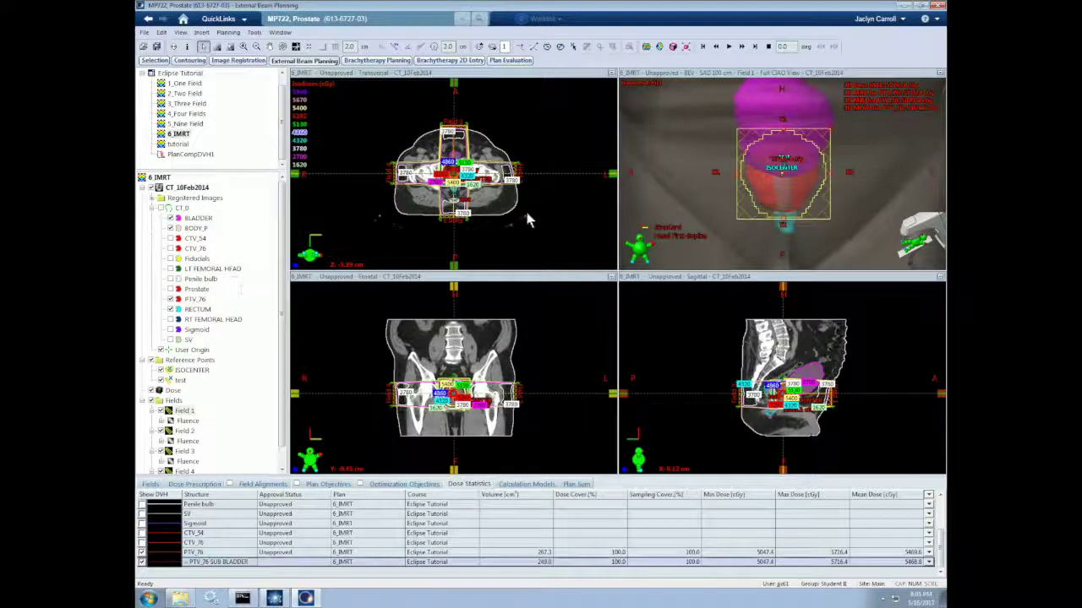
Step: Restore the 3D Model View in the upper-right pane, then save changes on entering Plan Evaluation
{"action": "right_click", "coordinate": [664, 167]}
{"action": "mouse_move", "coordinate": [695, 294]}
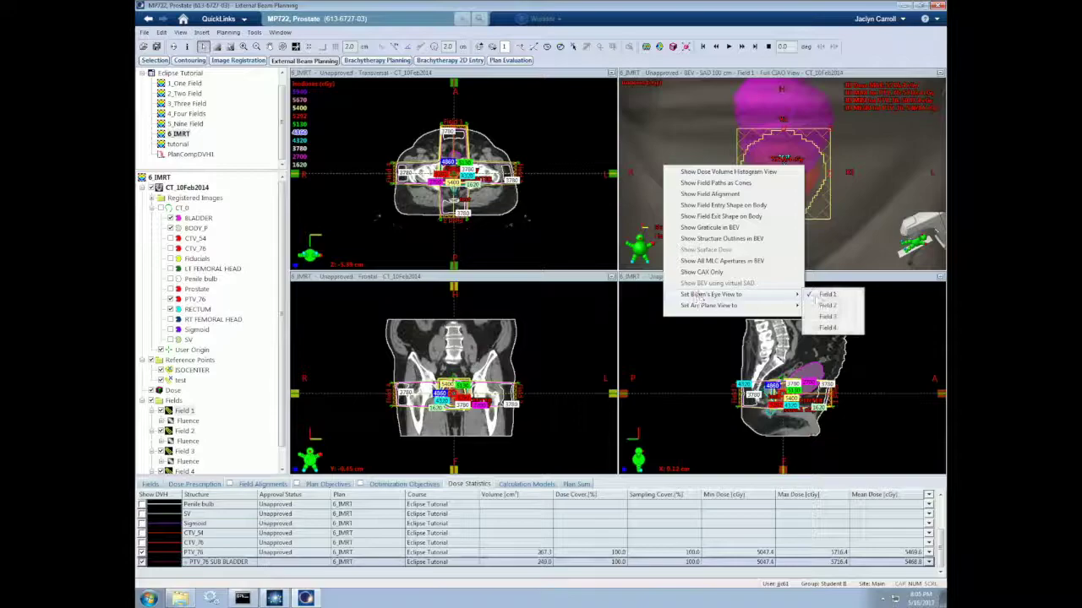
{"action": "left_click", "coordinate": [813, 295]}
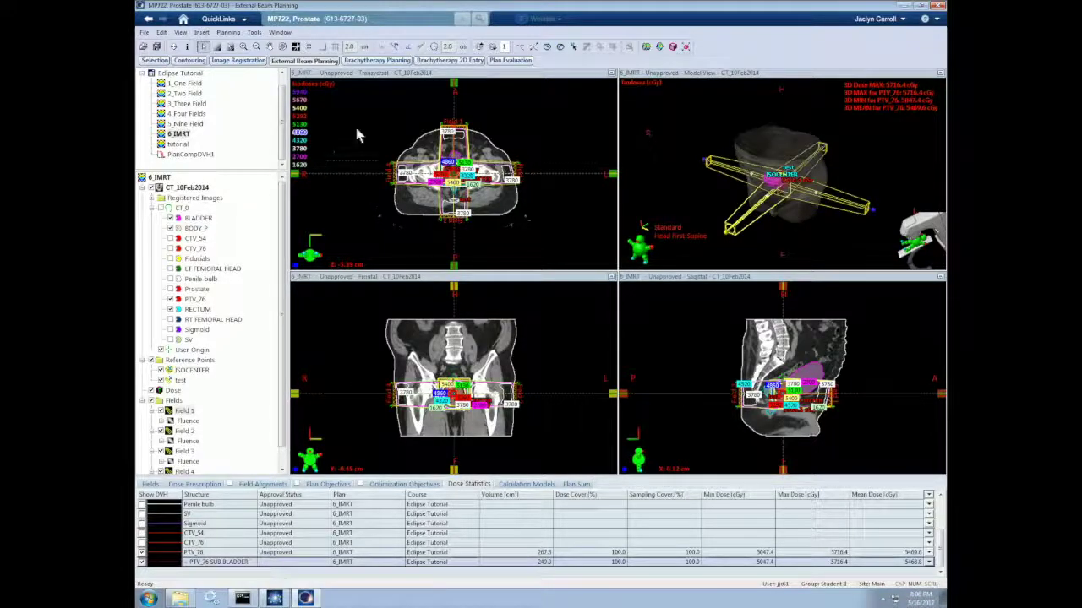
{"action": "left_click", "coordinate": [503, 67]}
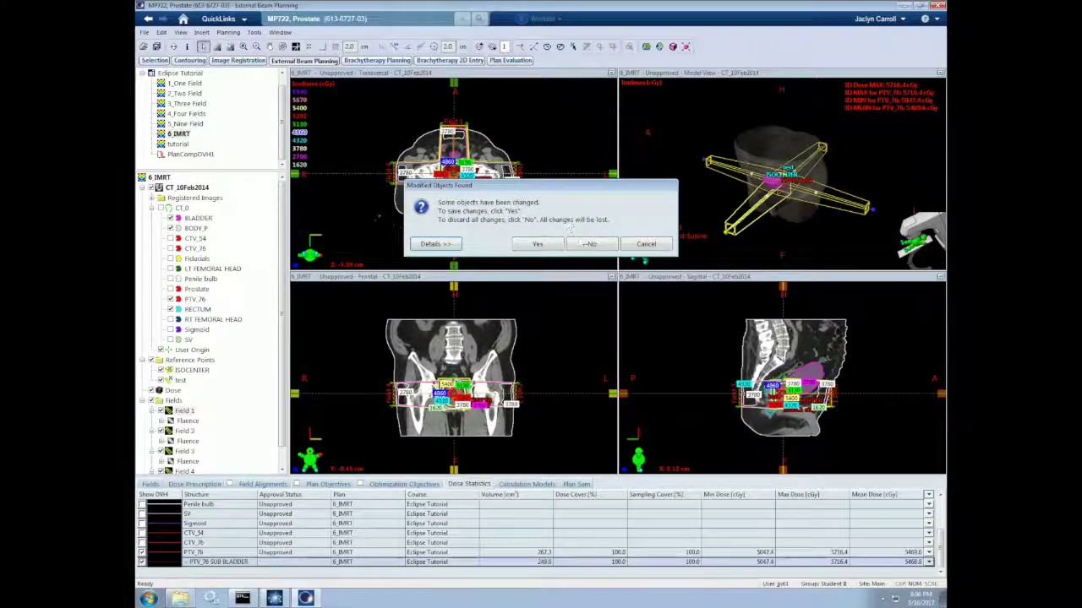
{"action": "left_click", "coordinate": [535, 244]}
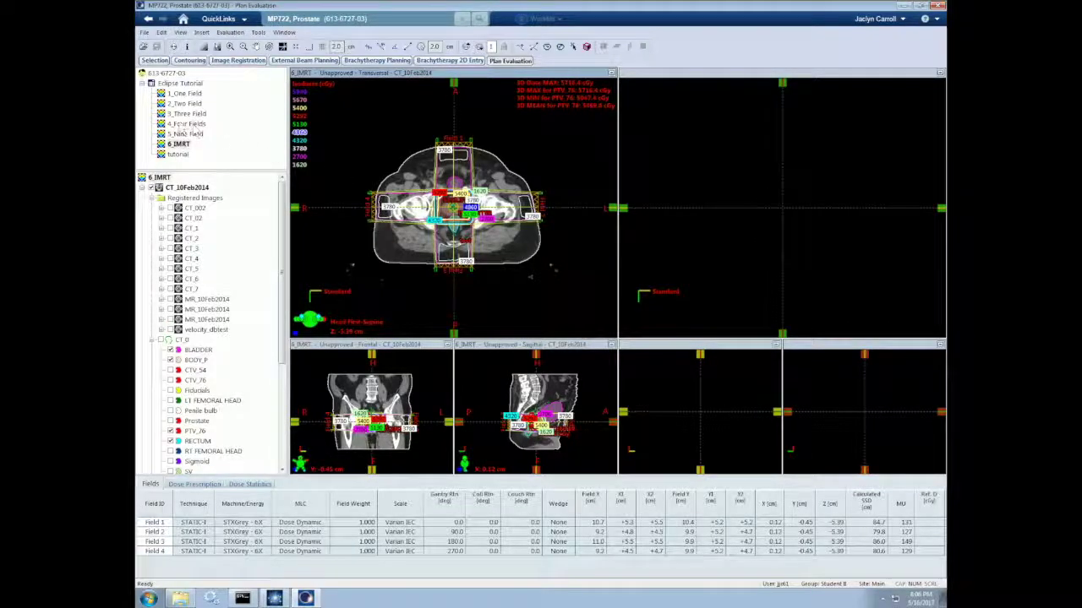
Step: Load 4_Four Fields beside 6_IMRT and switch the active plan between the two
{"action": "left_click_drag", "start_coordinate": [718, 199], "coordinate": [724, 194]}
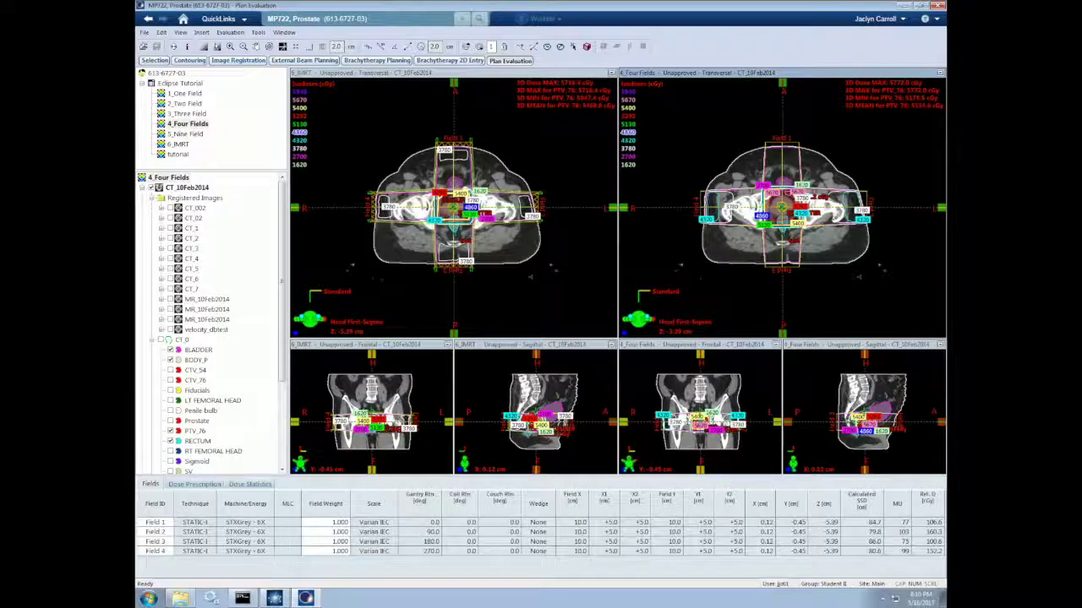
{"action": "left_click", "coordinate": [386, 165]}
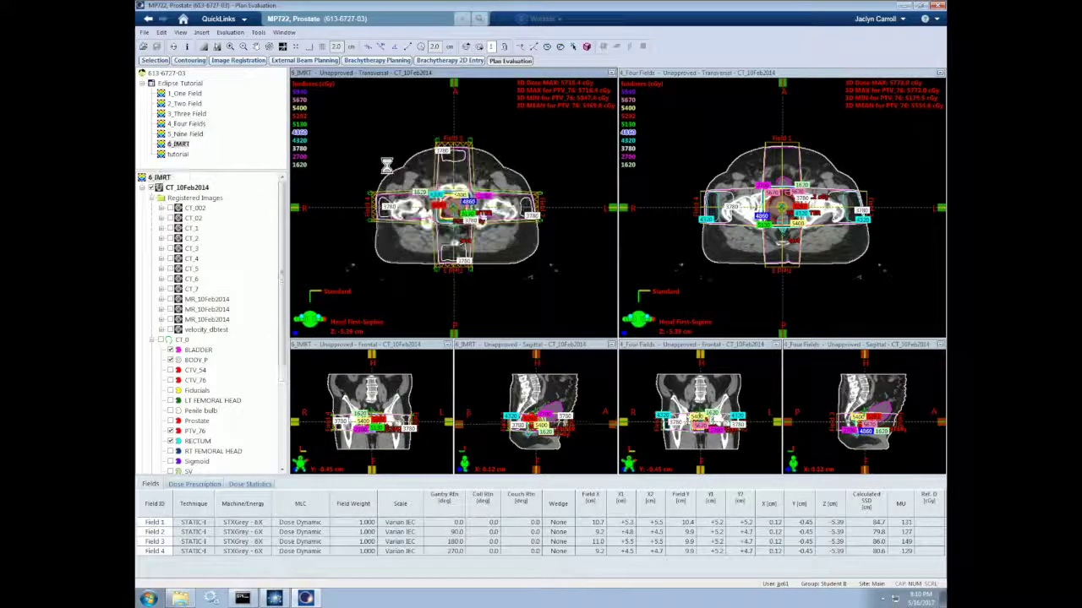
{"action": "left_click", "coordinate": [671, 163]}
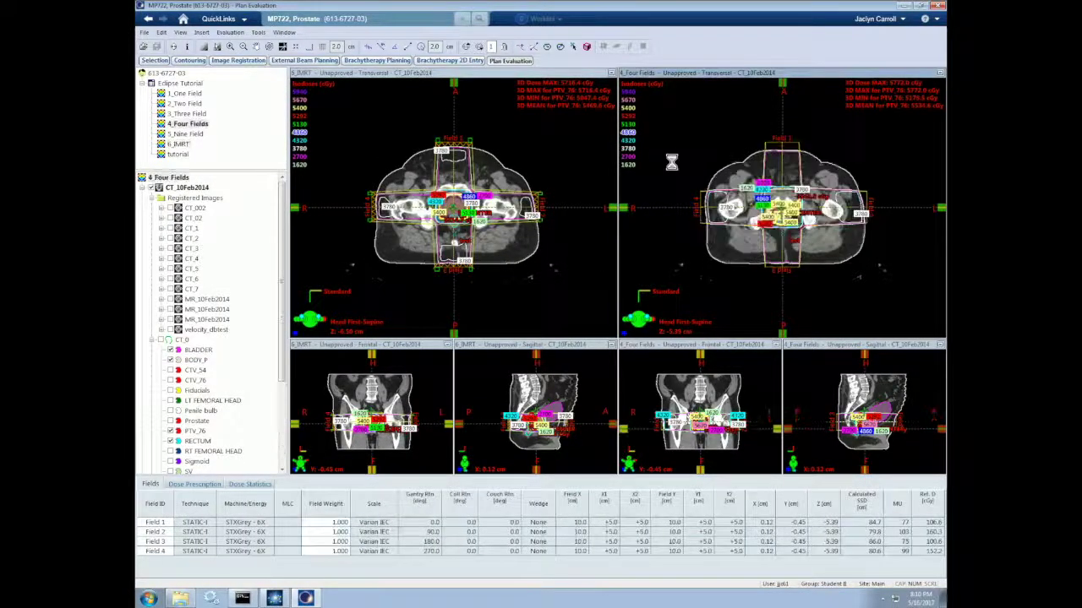
{"action": "left_click", "coordinate": [505, 47]}
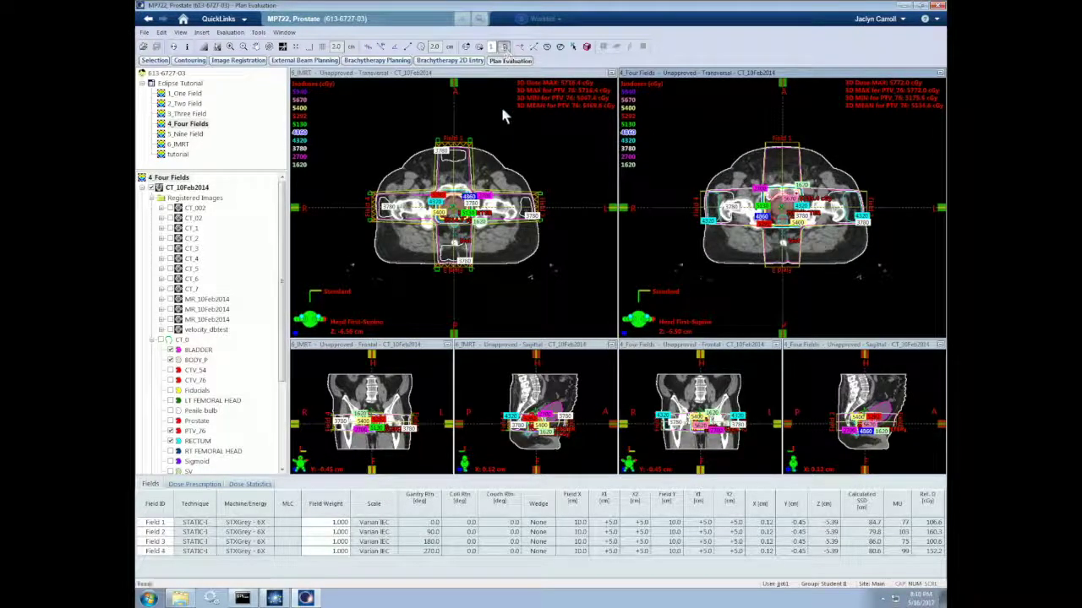
{"action": "left_click", "coordinate": [377, 133]}
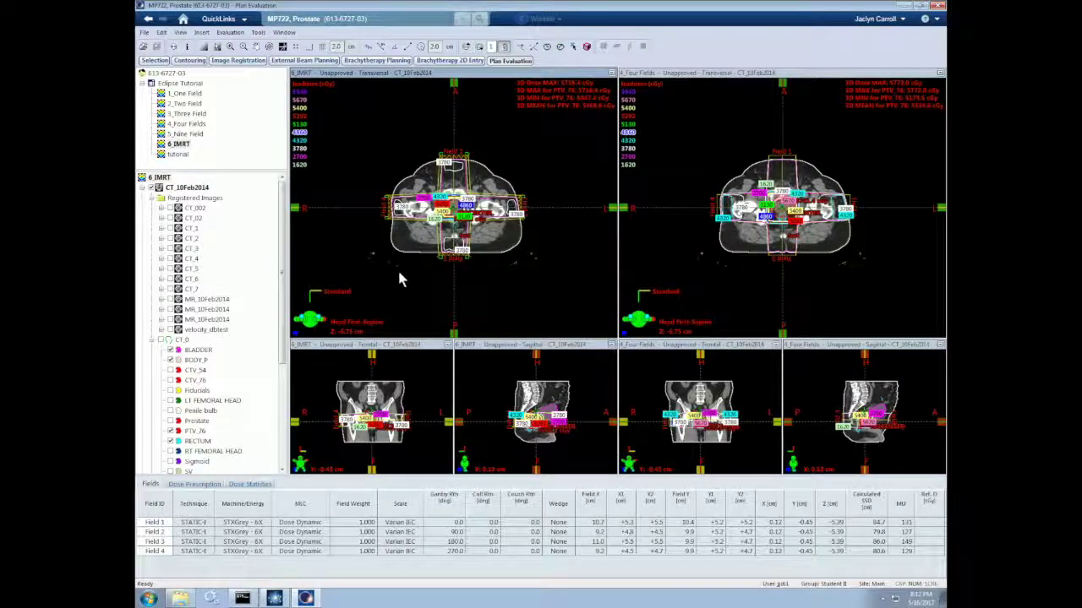
{"action": "left_click", "coordinate": [673, 182]}
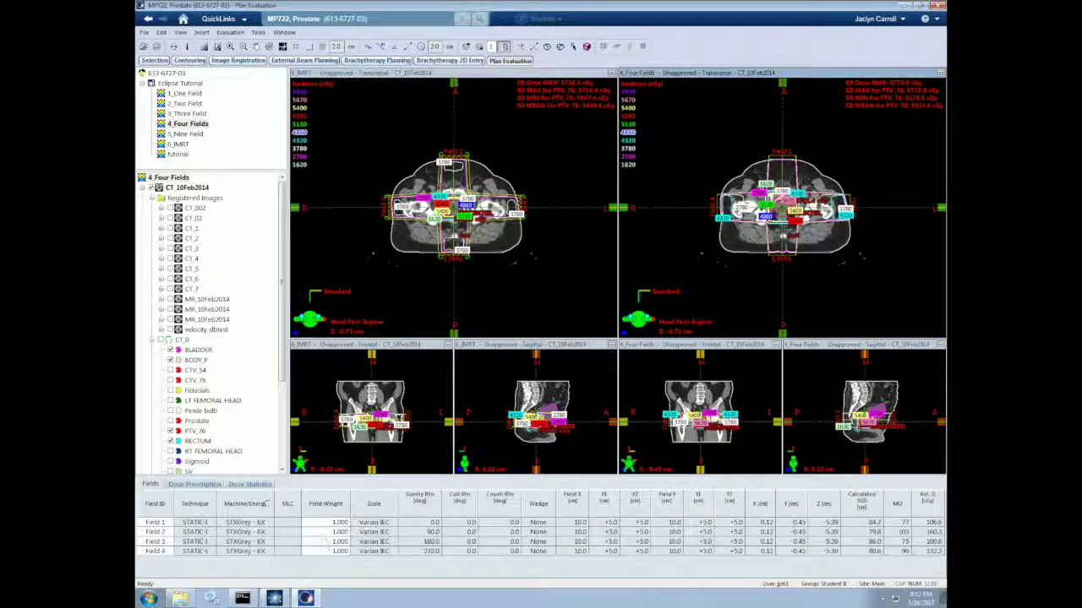
Step: Show the Dose Statistics table and review it for both 6_IMRT and 4_Four Fields
{"action": "left_click", "coordinate": [250, 485]}
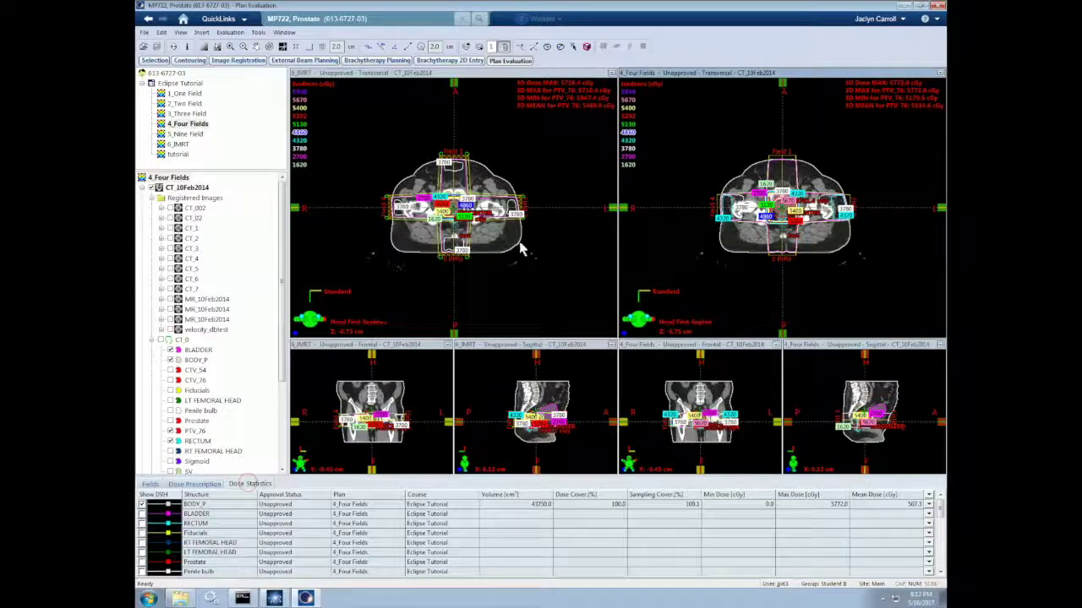
{"action": "left_click", "coordinate": [519, 243]}
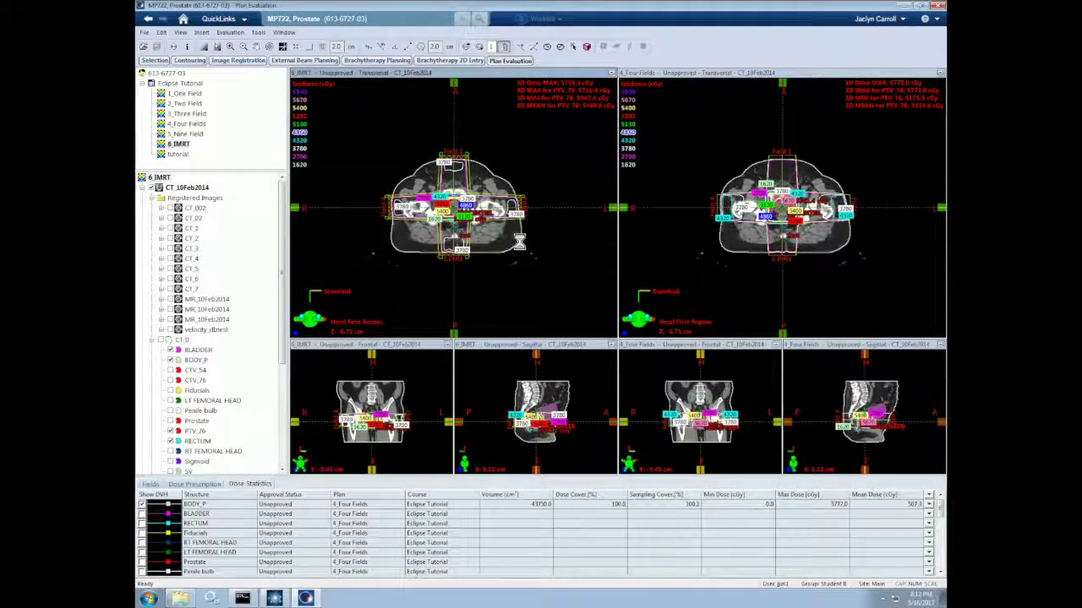
{"action": "left_click", "coordinate": [678, 236]}
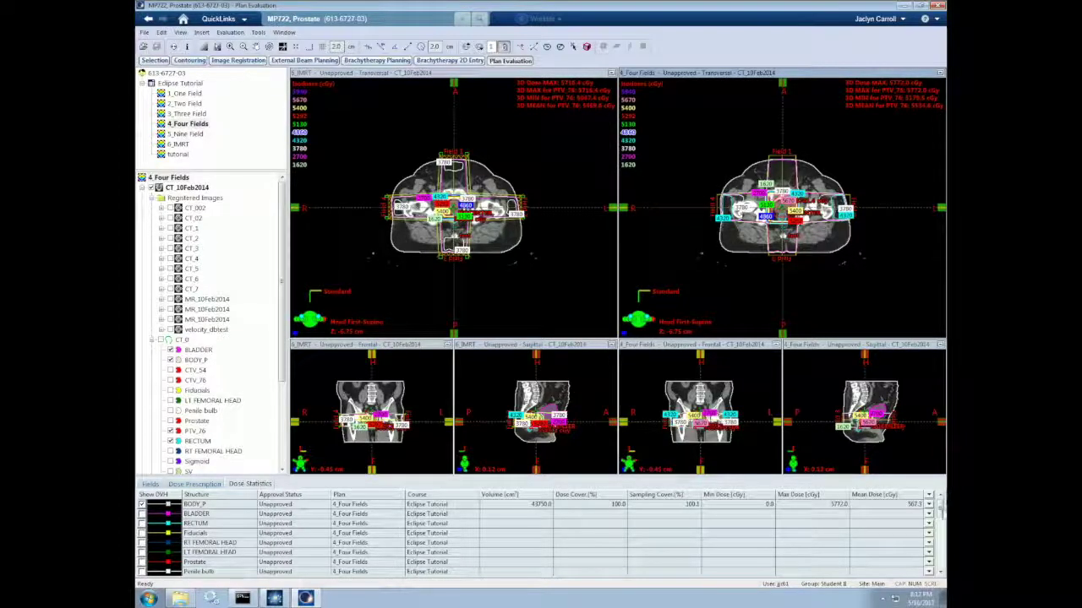
{"action": "scroll", "coordinate": [940, 507], "scroll_direction": "down", "scroll_amount": 3}
{"action": "scroll", "coordinate": [941, 507], "scroll_direction": "up", "scroll_amount": 3}
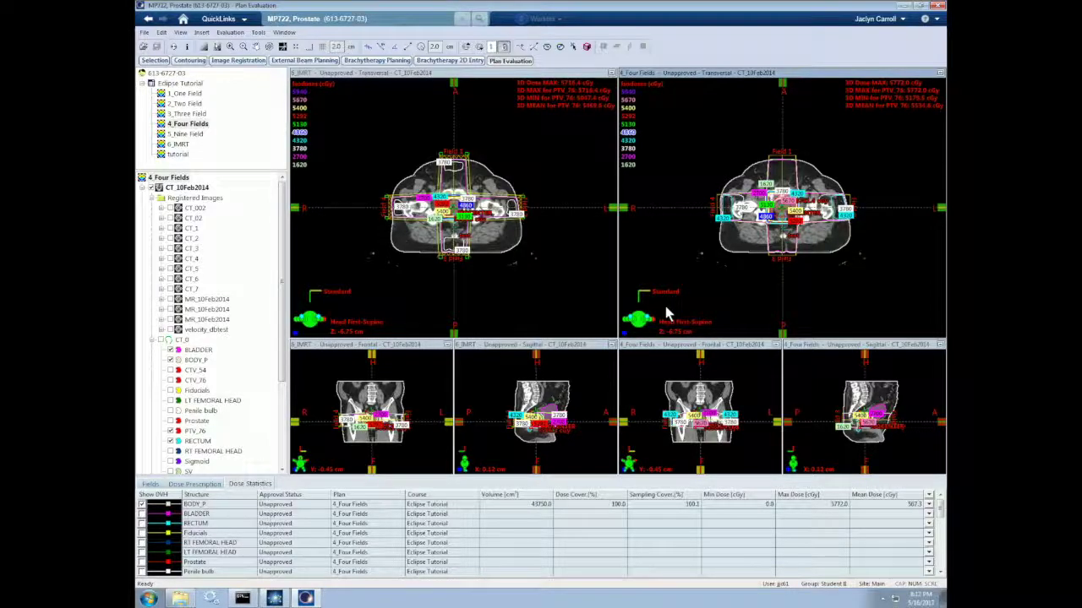
{"action": "left_click", "coordinate": [230, 32]}
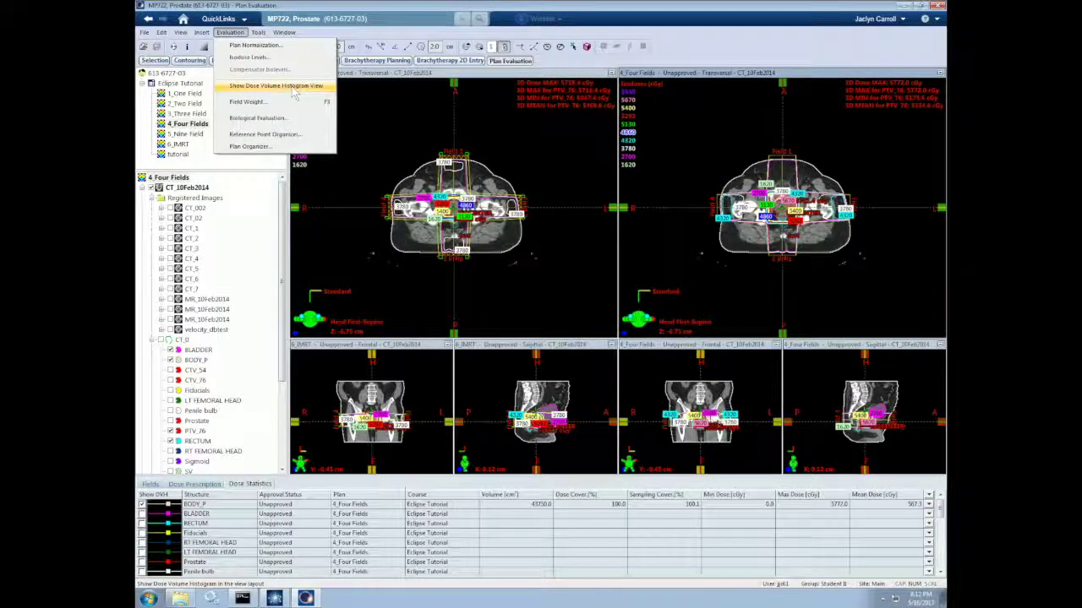
Step: Replace the left transverse view with the Dose Volume Histogram view from the Evaluation menu
{"action": "left_click", "coordinate": [293, 88]}
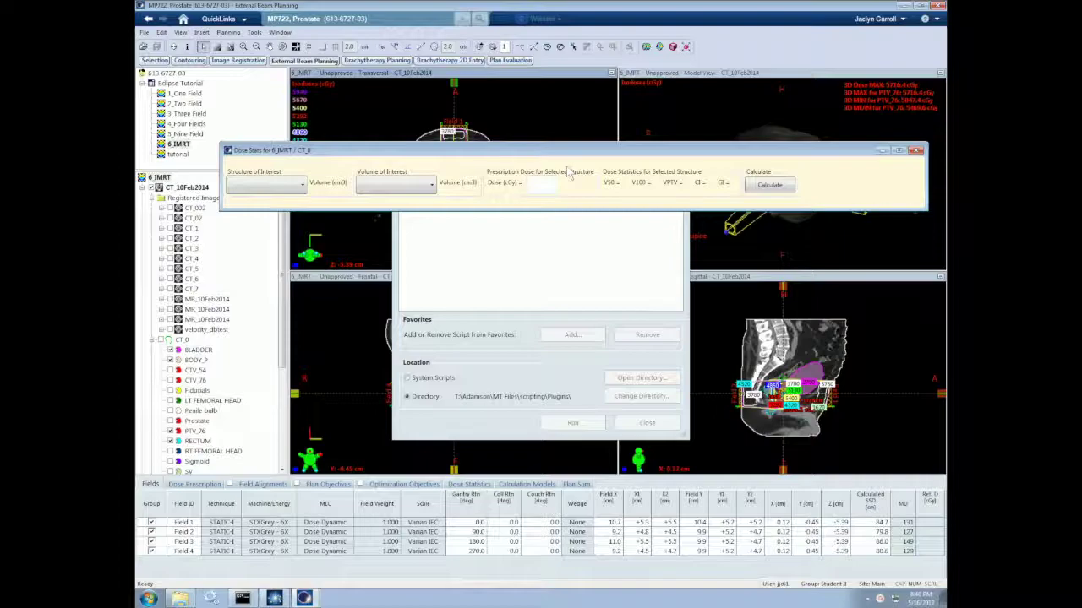
Step: Calculate PTV_76 conformity and gradient indices at 7600 prescription dose, then close Dose Stats and Scripts
{"action": "left_click", "coordinate": [299, 185]}
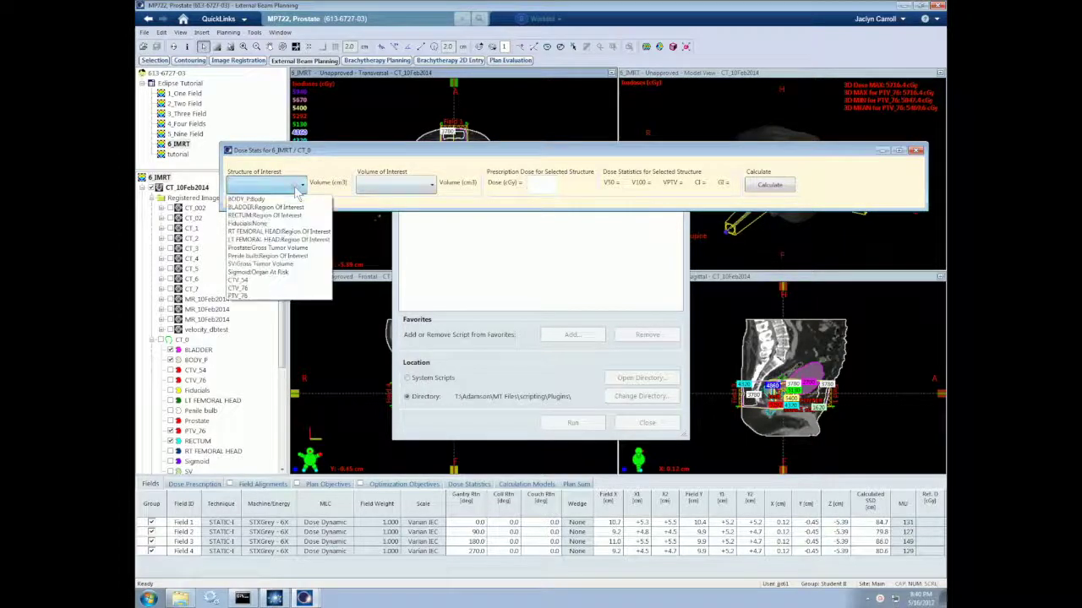
{"action": "left_click", "coordinate": [272, 296]}
{"action": "left_click", "coordinate": [396, 184]}
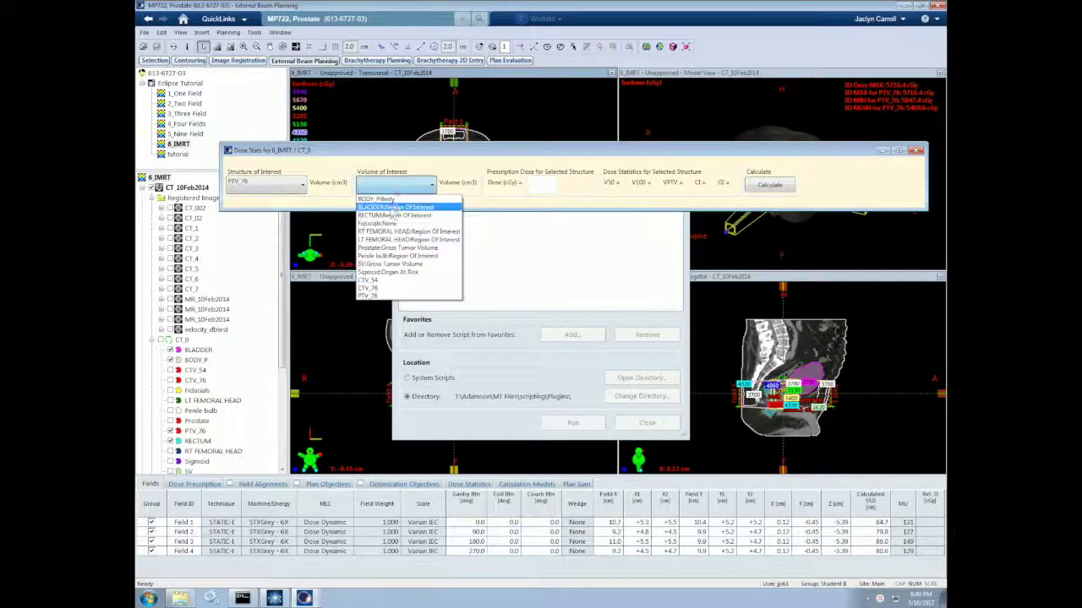
{"action": "left_click", "coordinate": [376, 296]}
{"action": "left_click", "coordinate": [536, 189]}
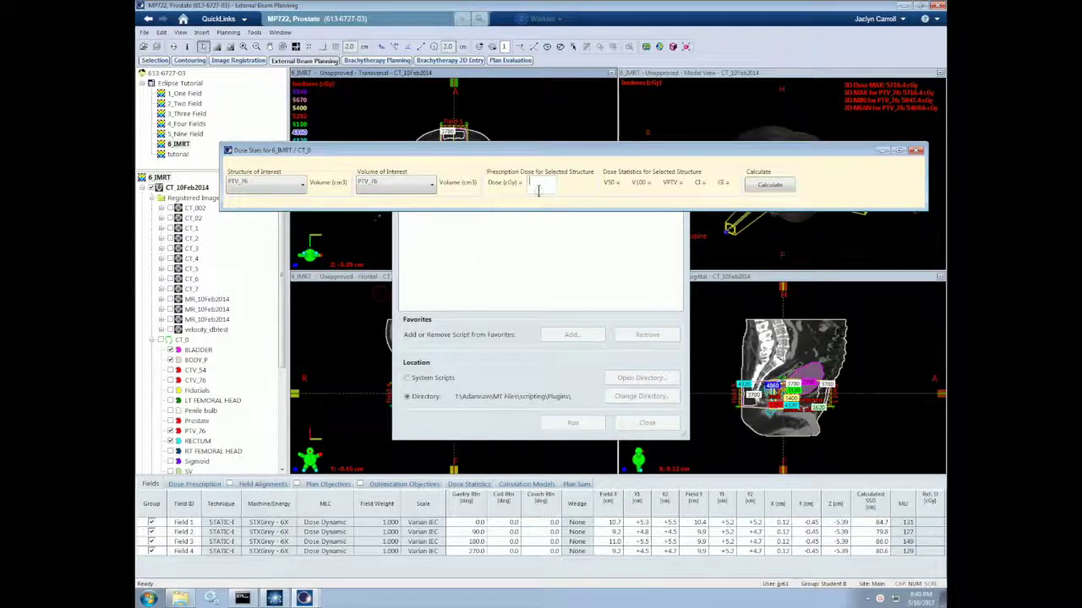
{"action": "type", "text": "7600"}
{"action": "left_click", "coordinate": [771, 185]}
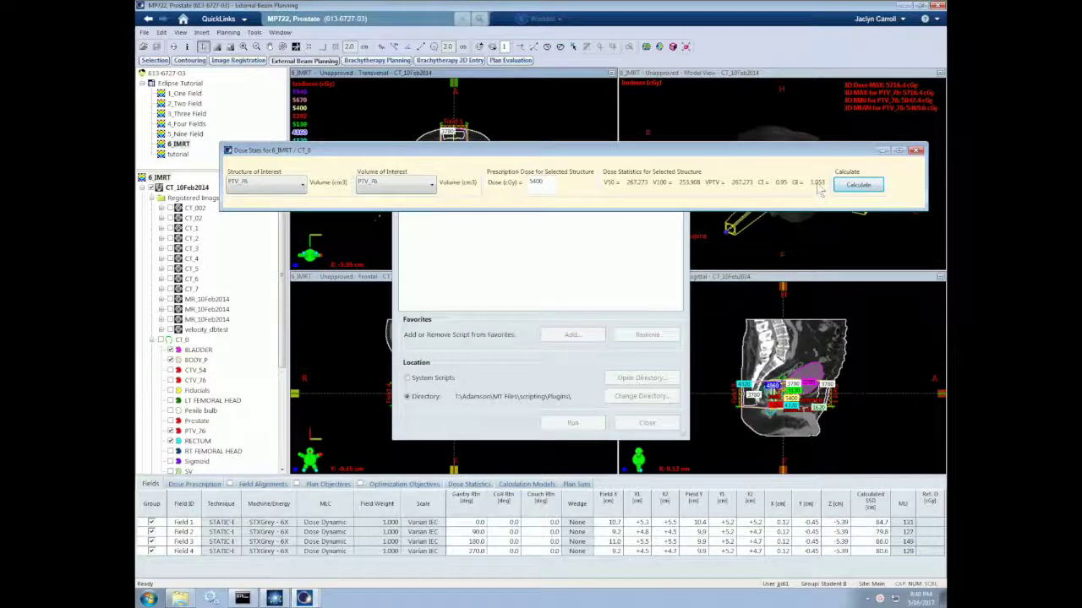
{"action": "left_click", "coordinate": [917, 149]}
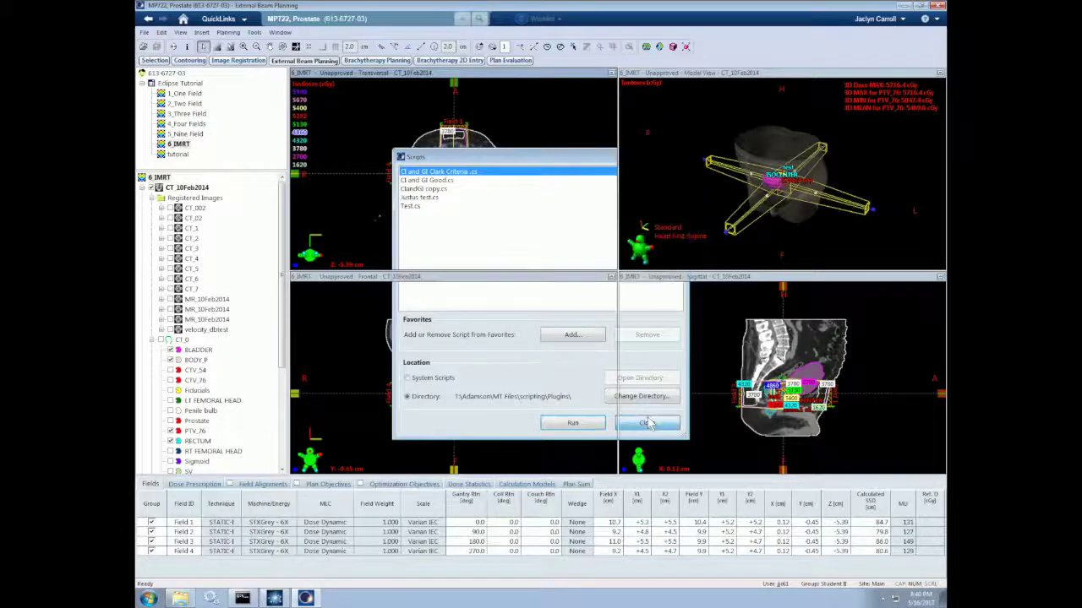
{"action": "left_click", "coordinate": [646, 423]}
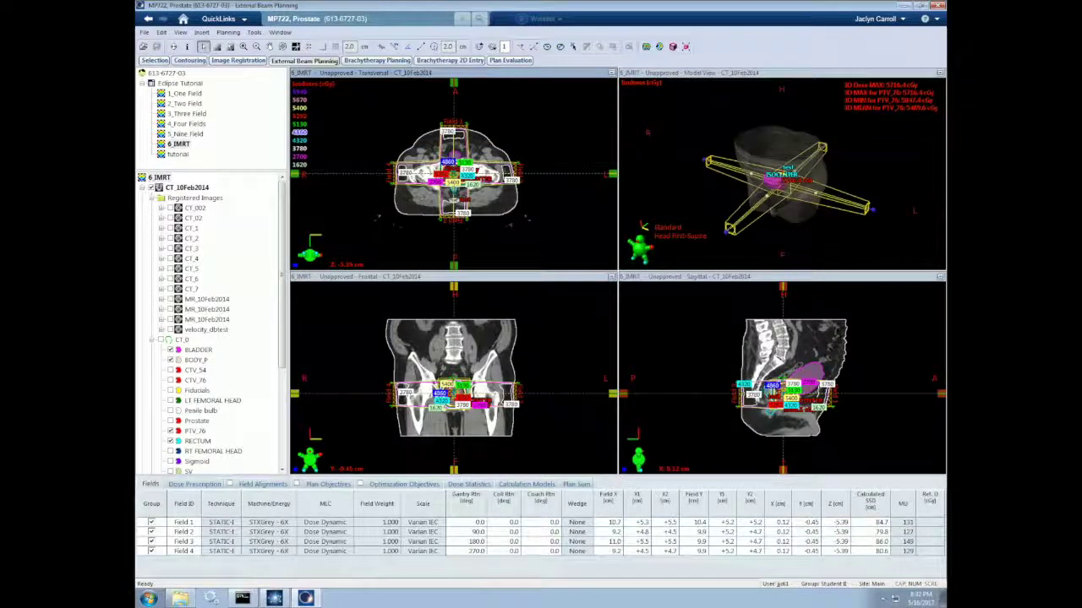
Step: Open the Print Treatment Report dialog from File > Print > Report
{"action": "left_click", "coordinate": [145, 32]}
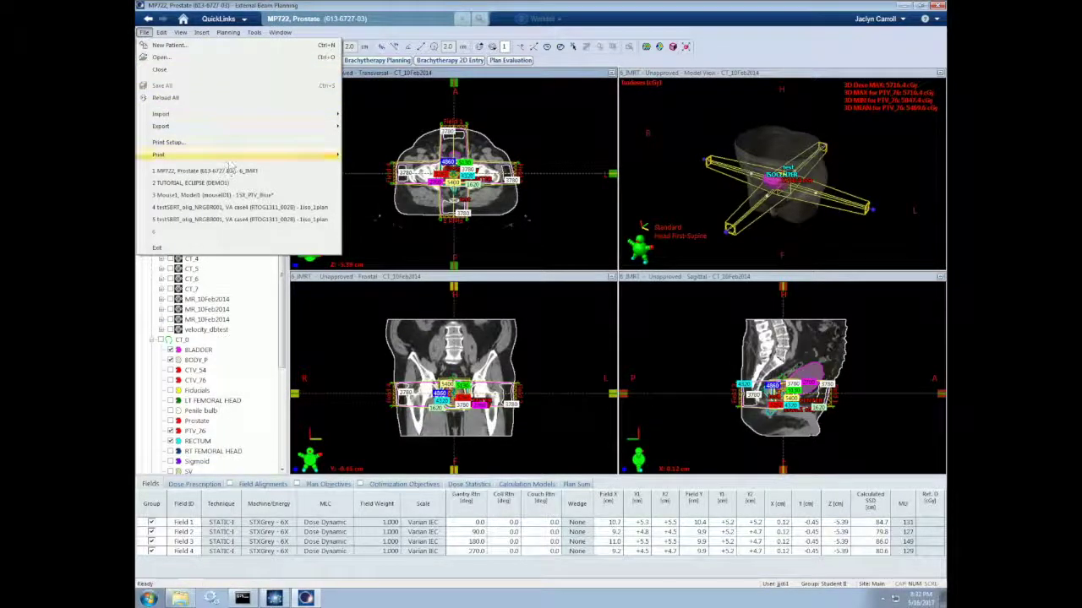
{"action": "mouse_move", "coordinate": [228, 155]}
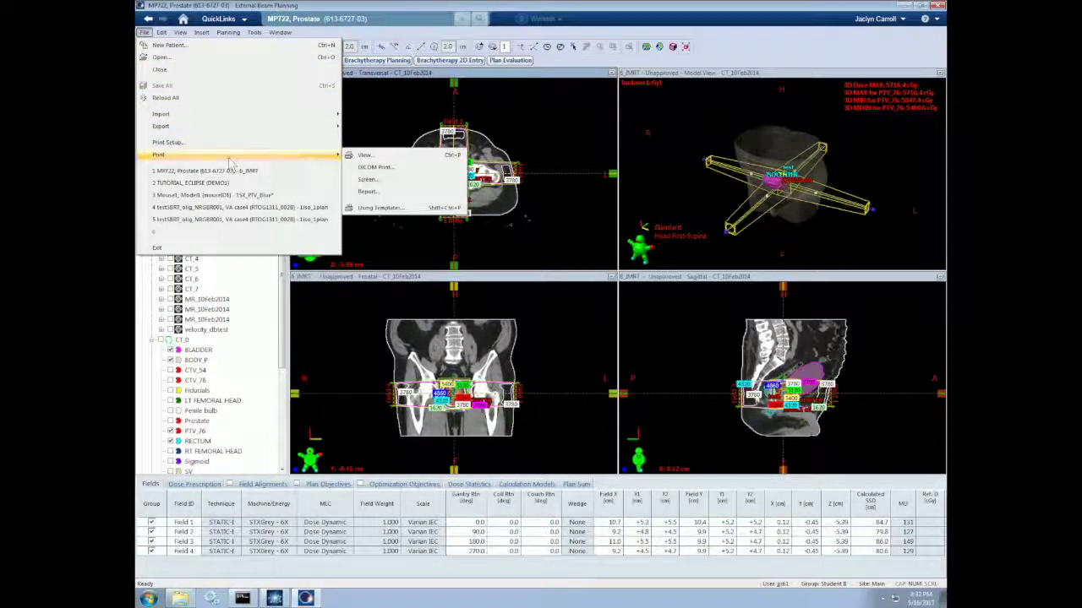
{"action": "left_click", "coordinate": [398, 193]}
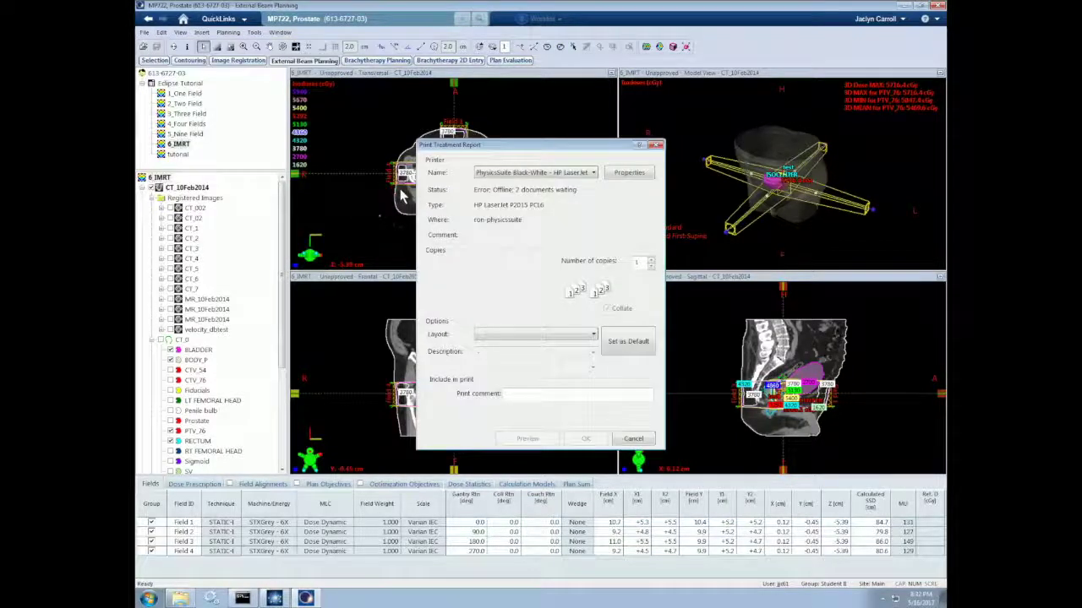
Step: Review the report layout templates, switch the printer to PDFCreator, then cancel the printout
{"action": "left_click", "coordinate": [595, 335]}
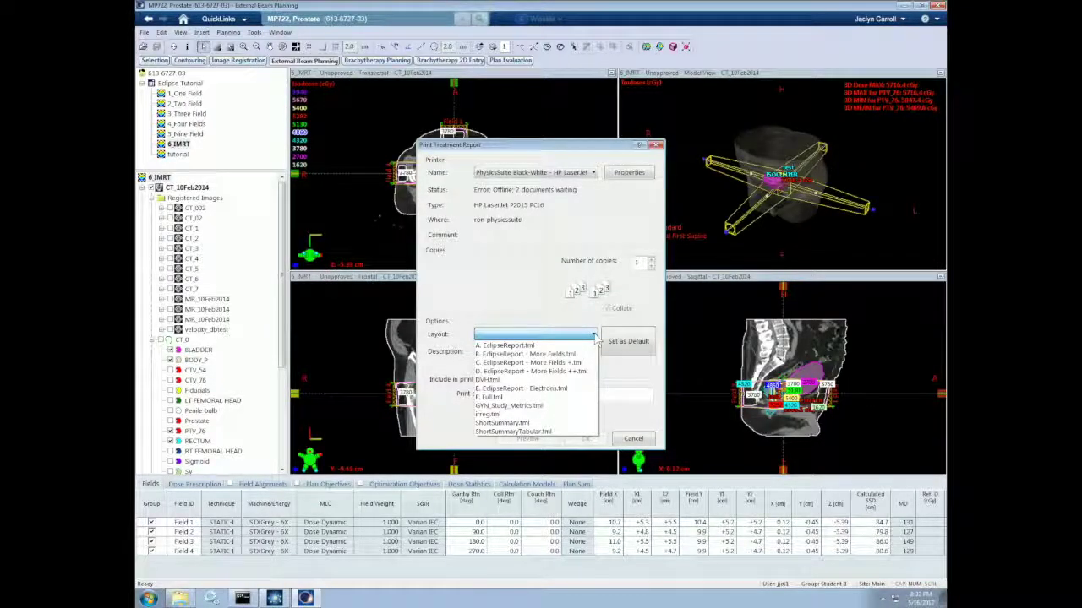
{"action": "left_click", "coordinate": [595, 337]}
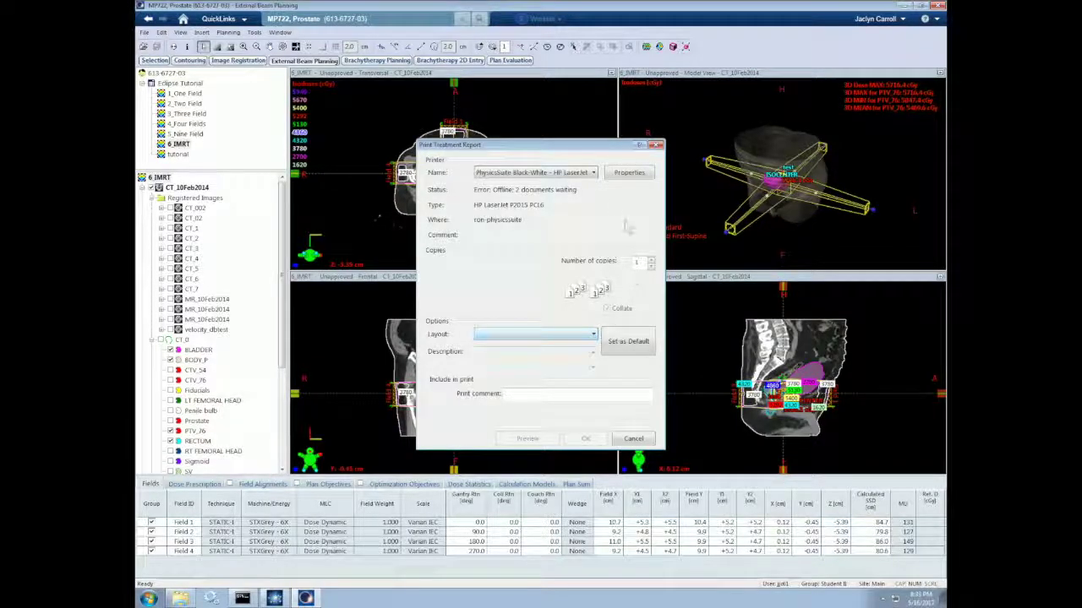
{"action": "left_click", "coordinate": [594, 175]}
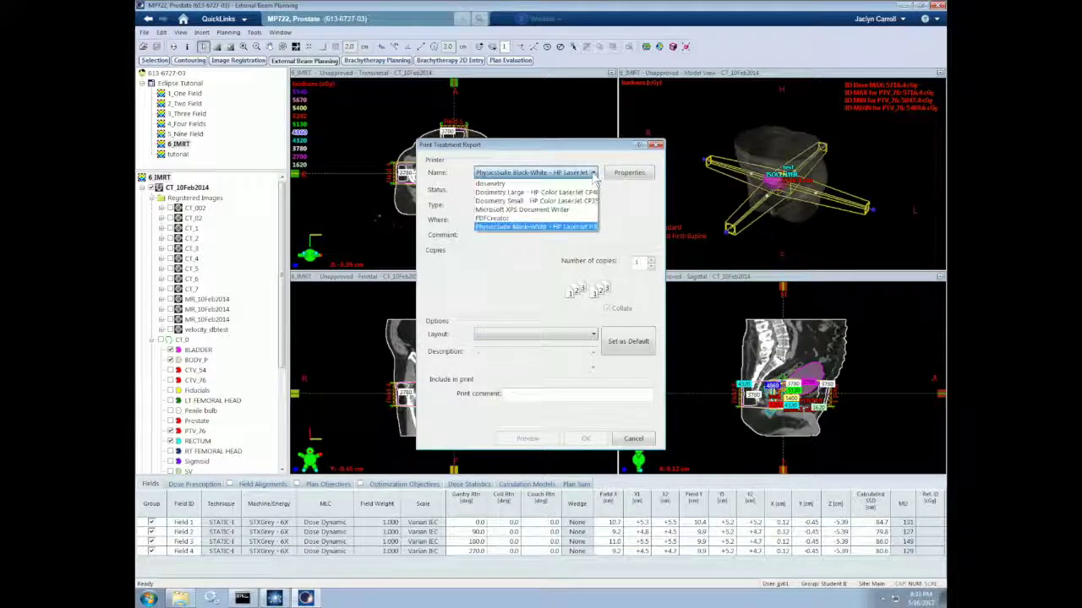
{"action": "left_click", "coordinate": [505, 218]}
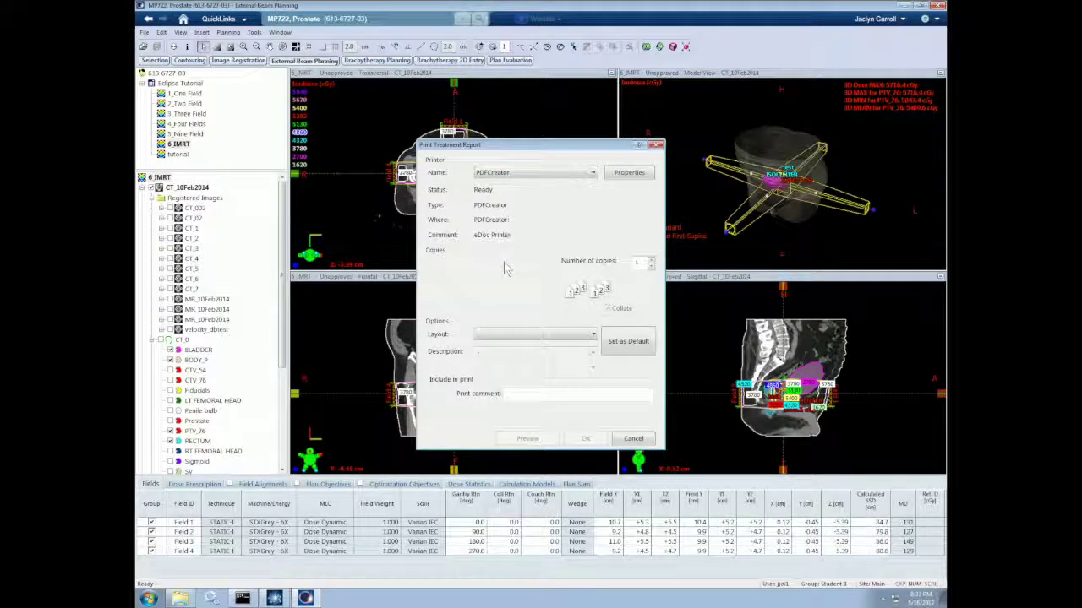
{"action": "left_click", "coordinate": [634, 440]}
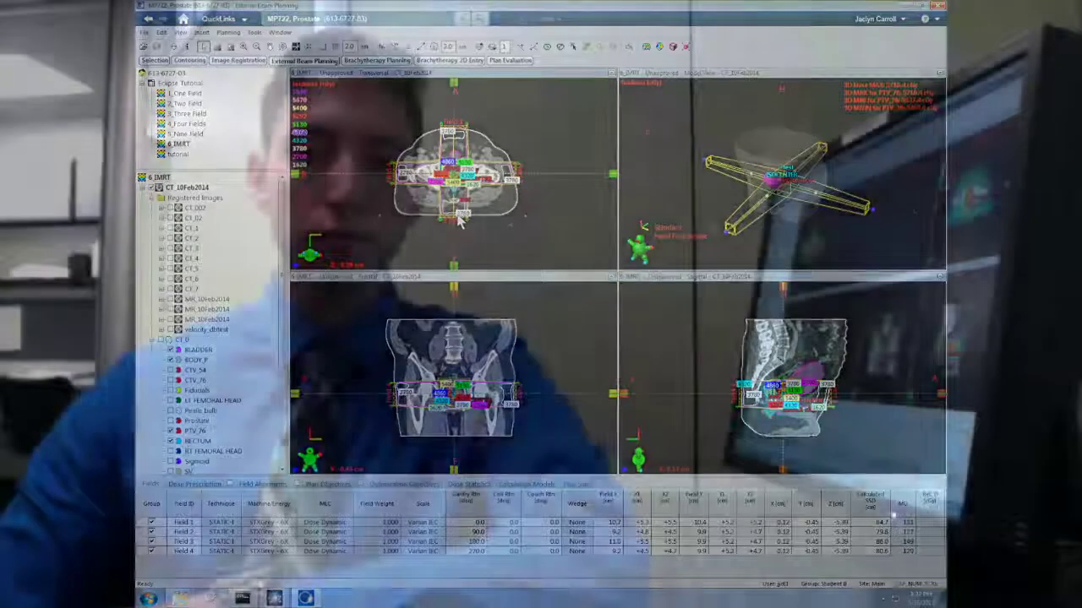